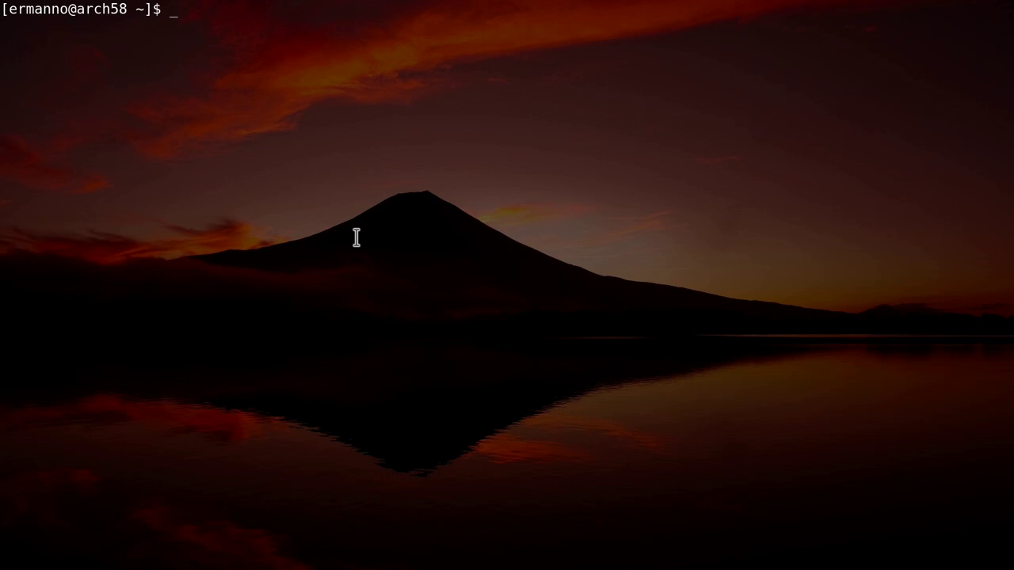
Install the cockpit and packagekit packages with sudo pacman -S, confirming the installation.
text(sudo pacman )
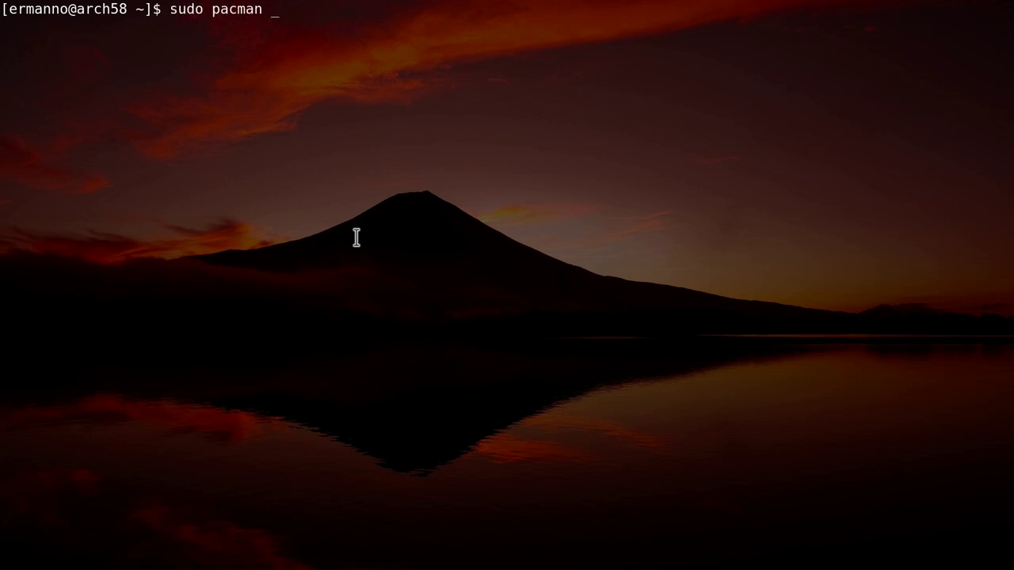
text(-S cockpit packagekit)
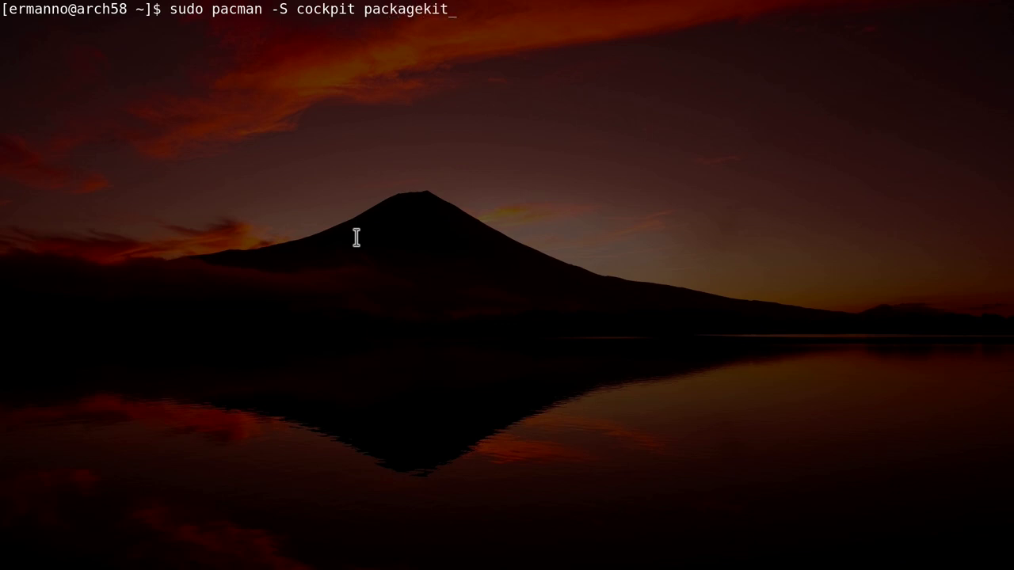
key(Return)
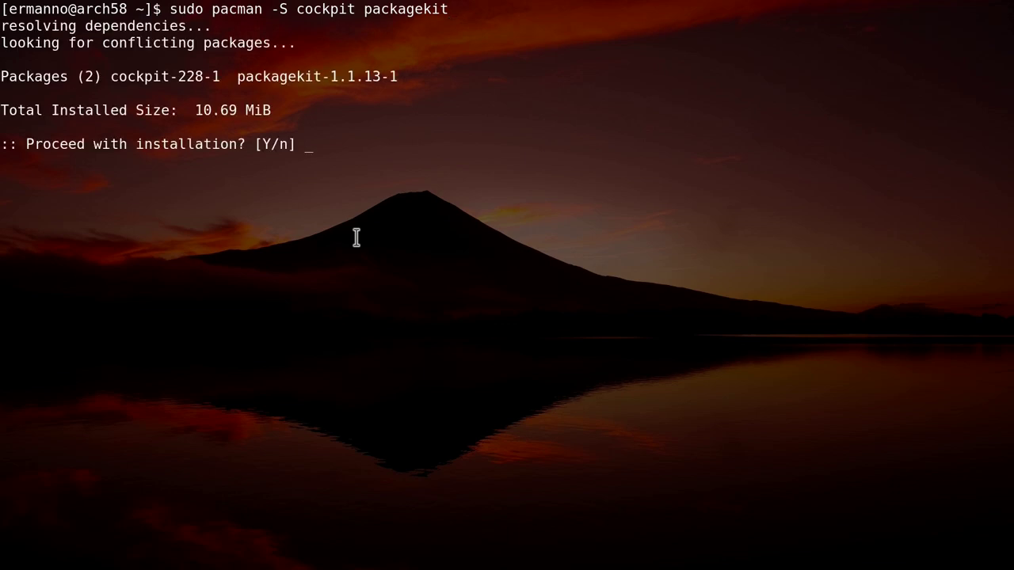
key(Return)
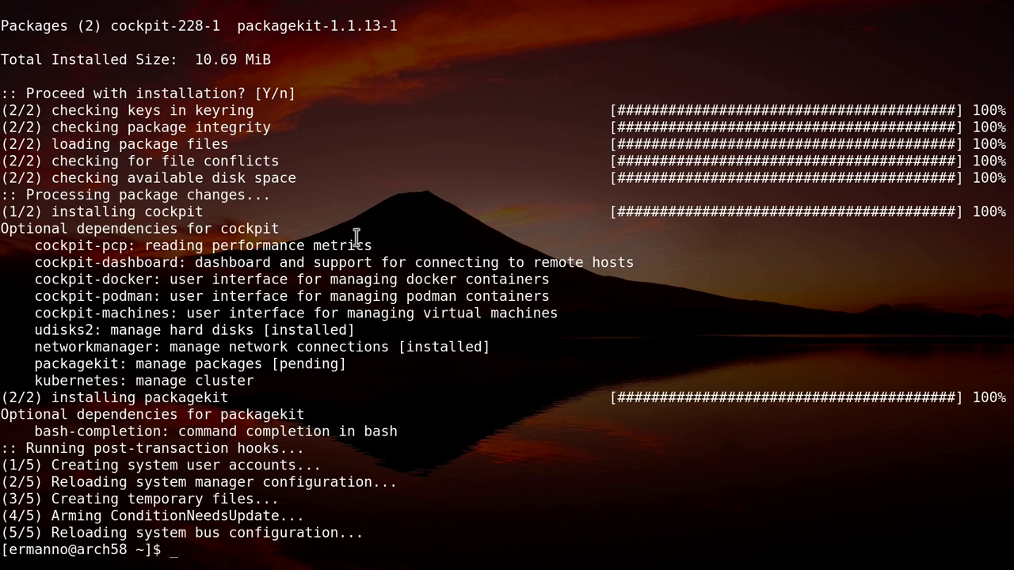
Clear the terminal and enable and start cockpit.socket with systemctl enable --now.
key(ctrl+l)
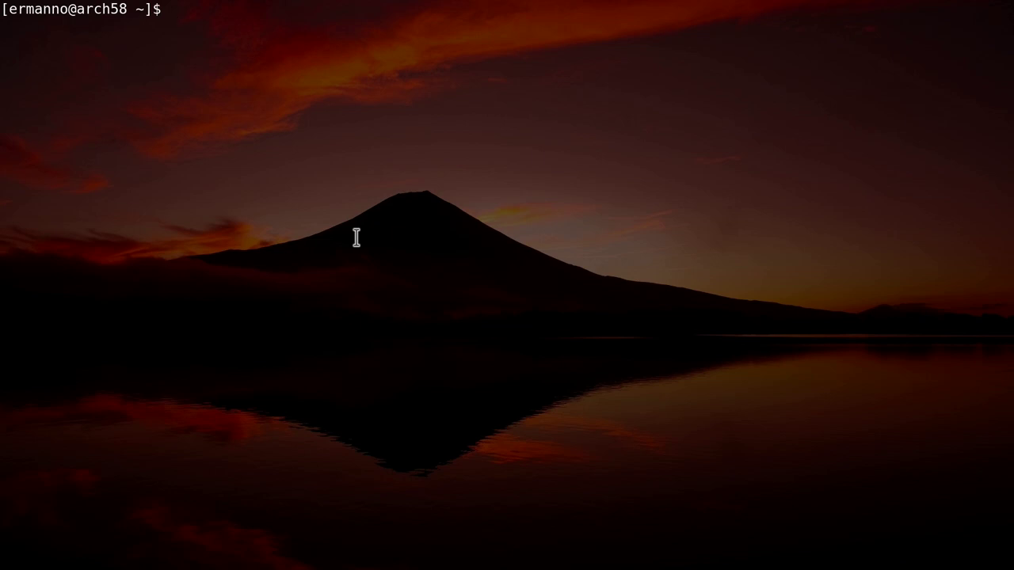
text(sudo systemc)
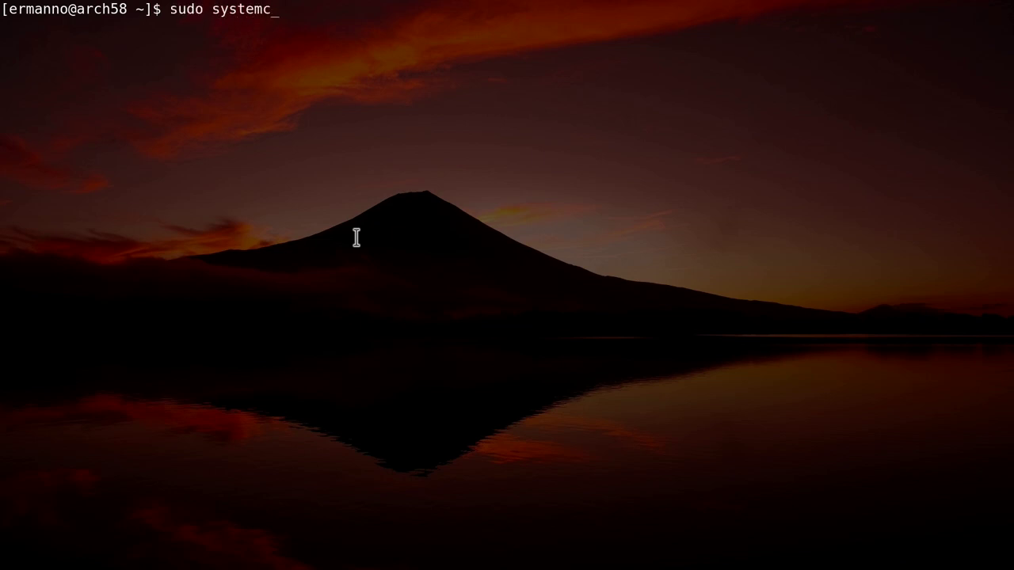
text(tl enable --now)
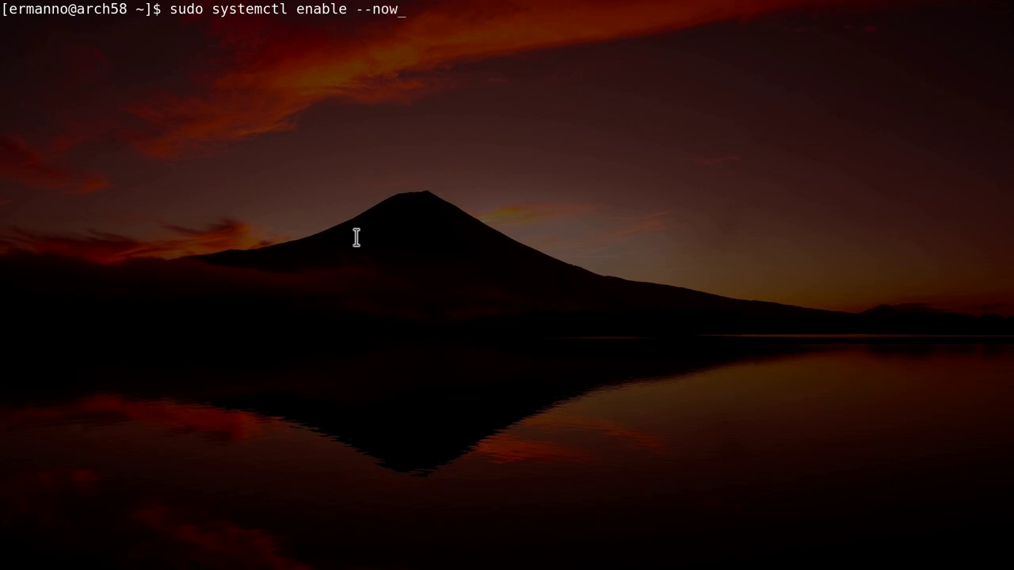
text( cockpit.socket)
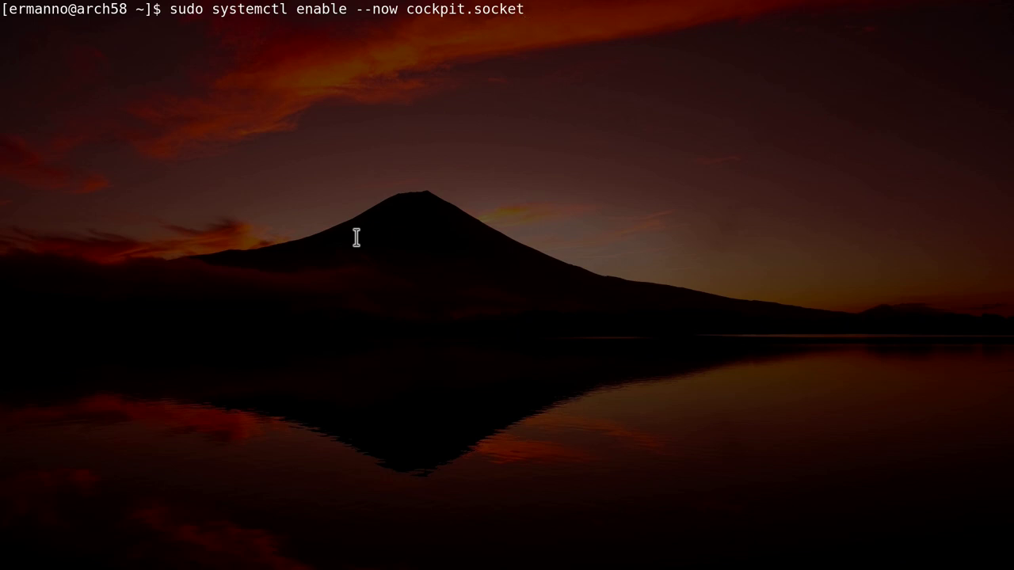
key(Return)
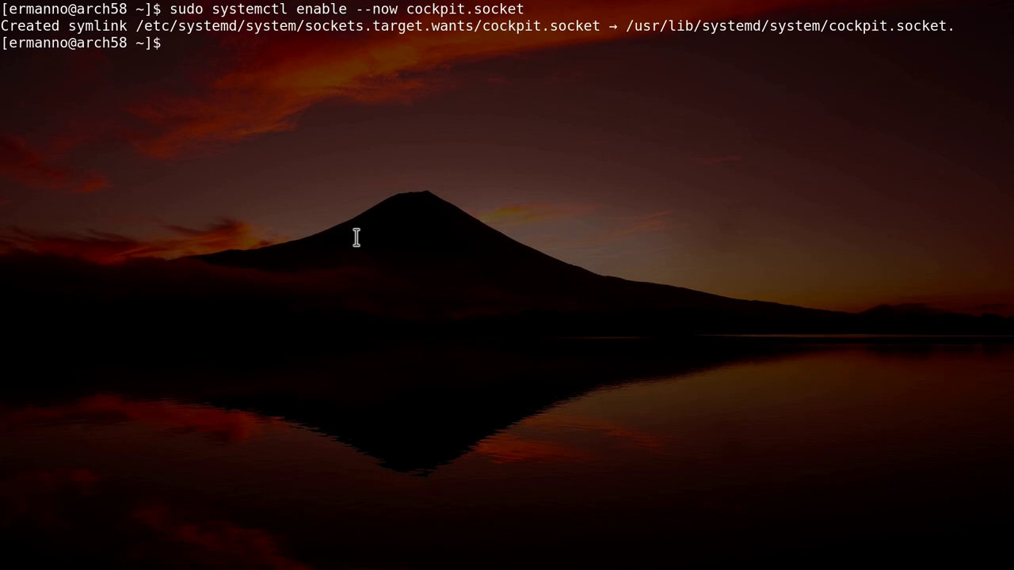
Launch Chromium from the app search and enter localhost:9090 as the address.
key(super)
text(chro)
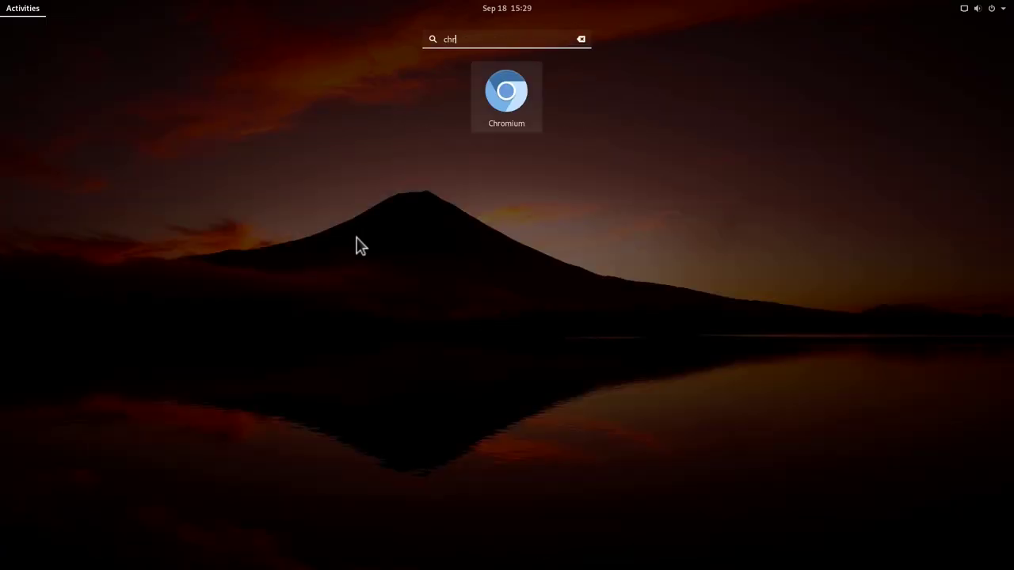
key(Escape)
key(Escape)
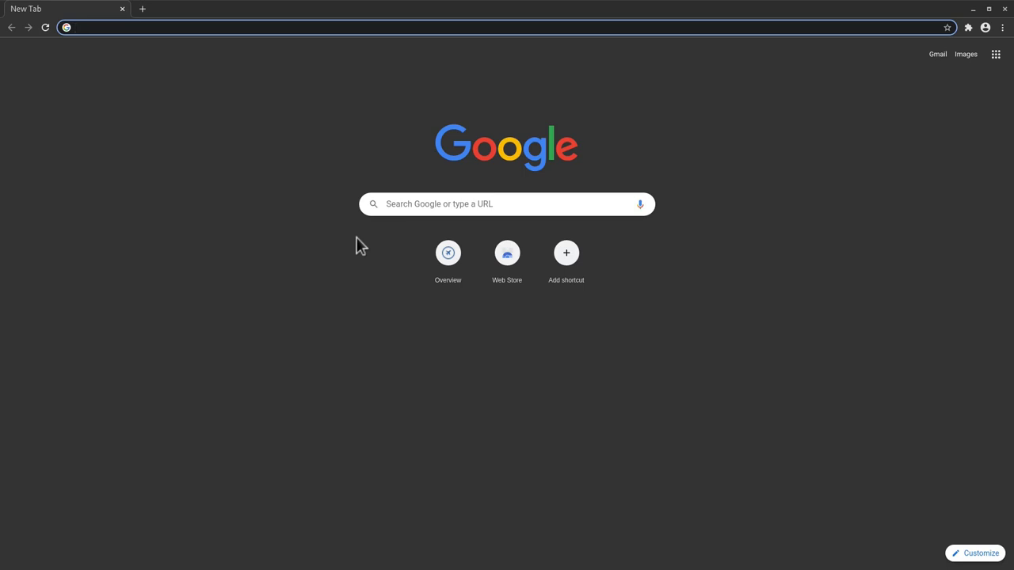
text(localhost)
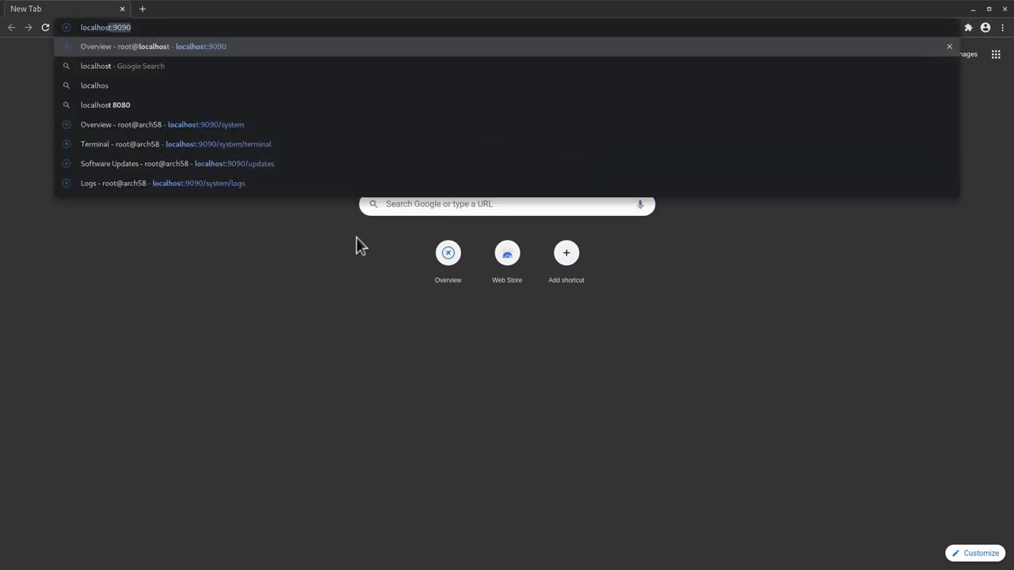
text(:9090)
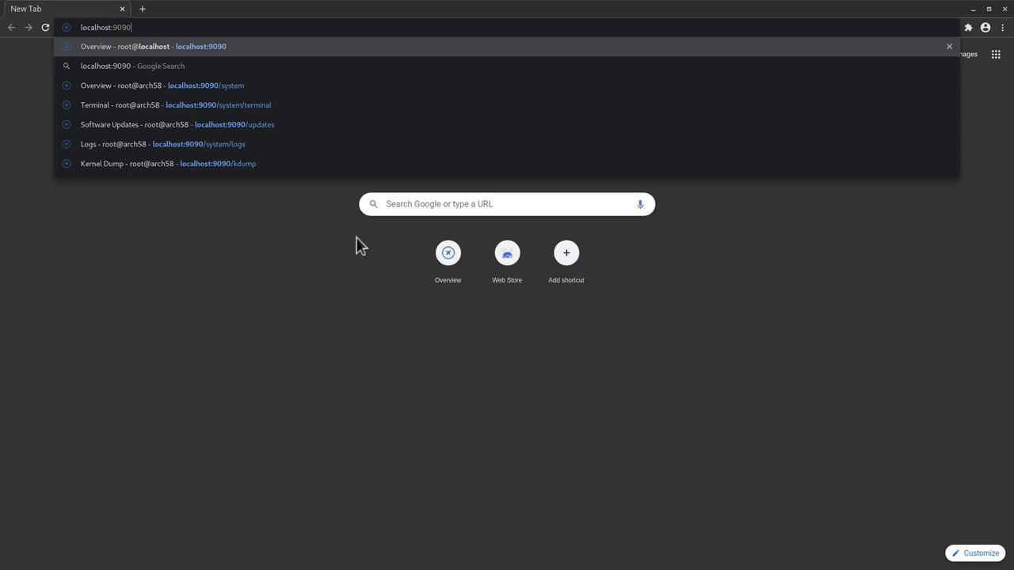
Load localhost:9090, sign in as root with the account password, and decline saving the password.
key(Return)
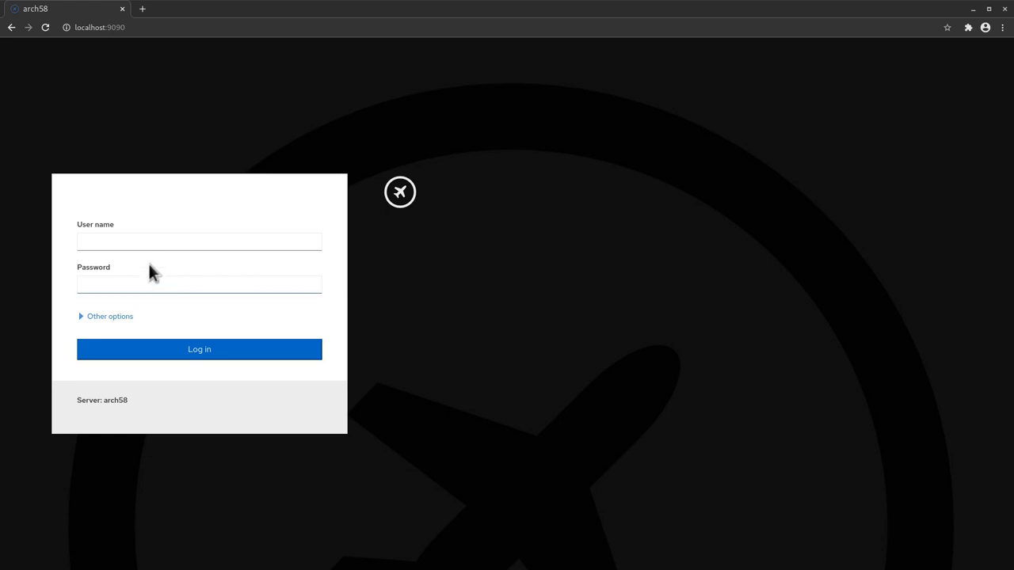
click(147, 244)
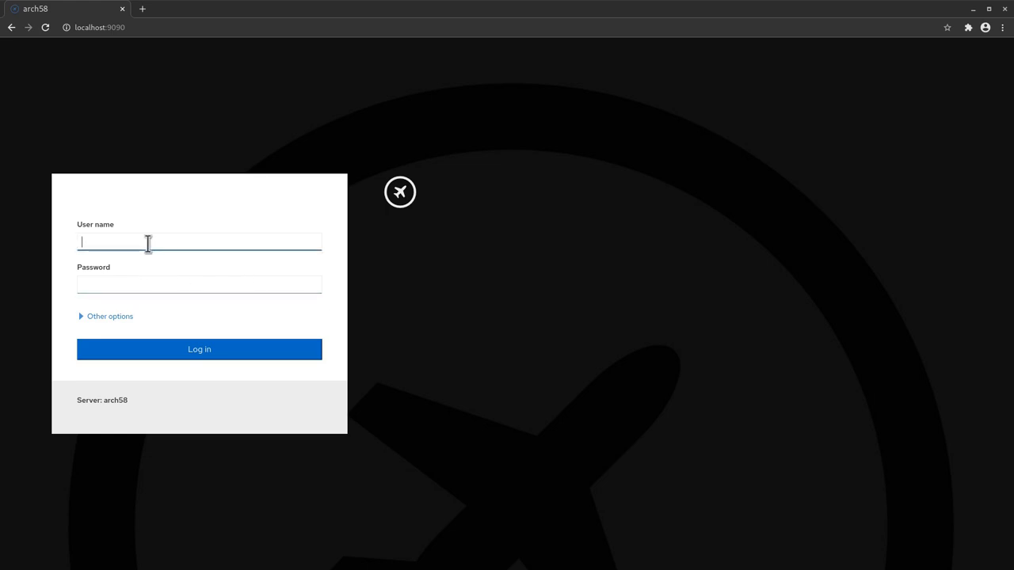
text(root)
key(Tab)
text(roxxxxxxx)
key(Return)
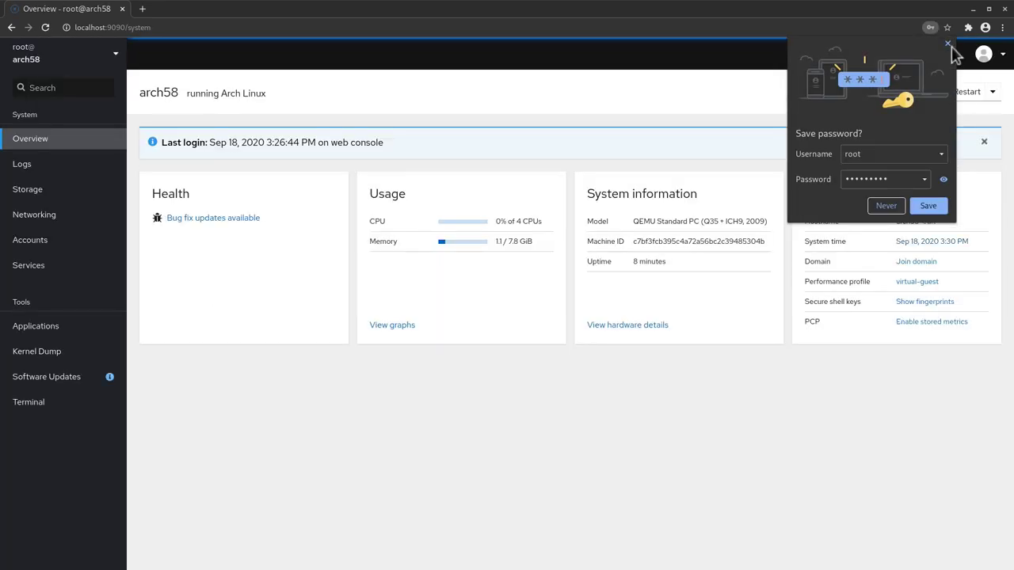
click(948, 44)
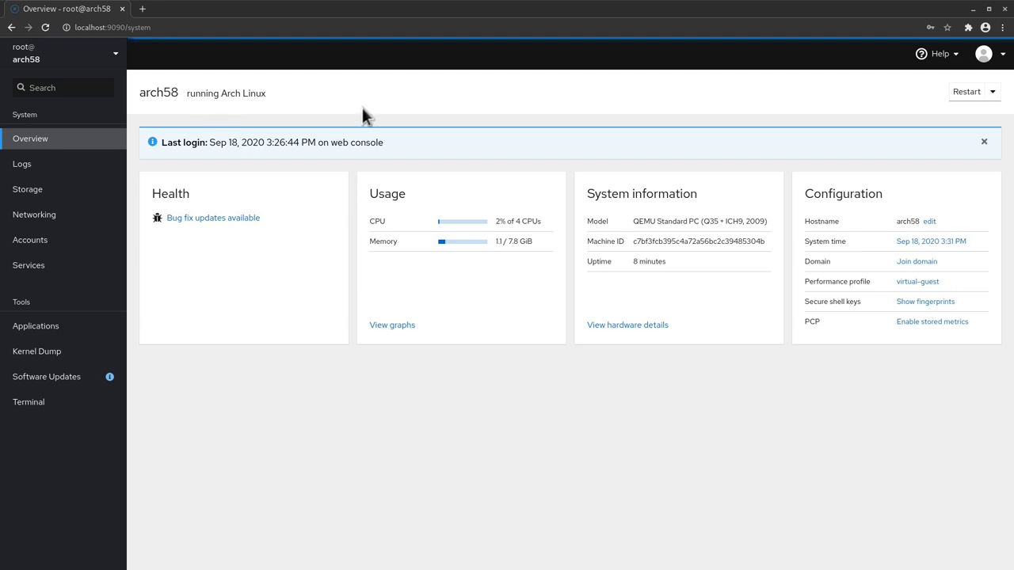
Look at the Restart power options and close them without restarting or shutting down.
click(992, 92)
click(918, 85)
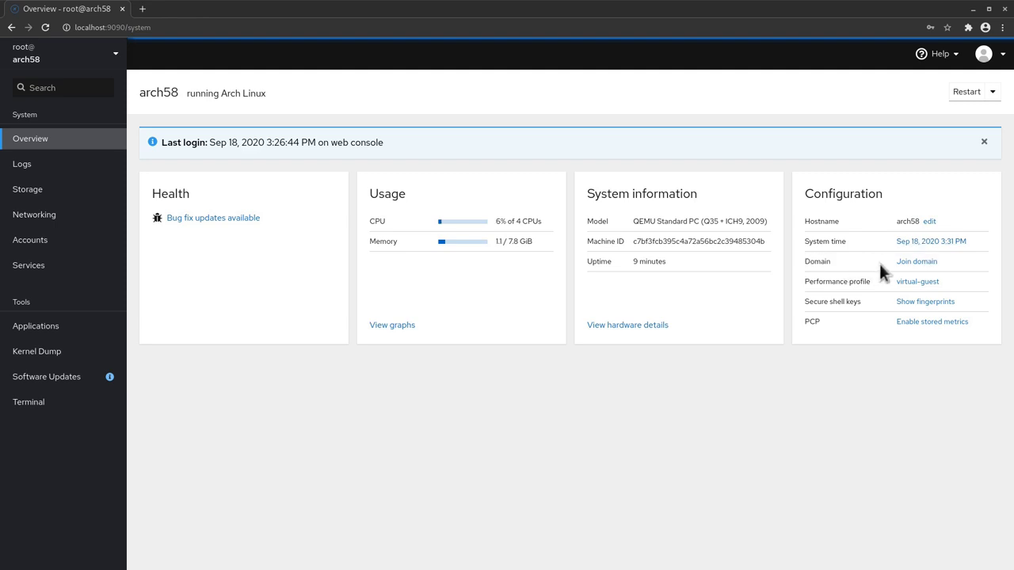
mouse_move(917, 267)
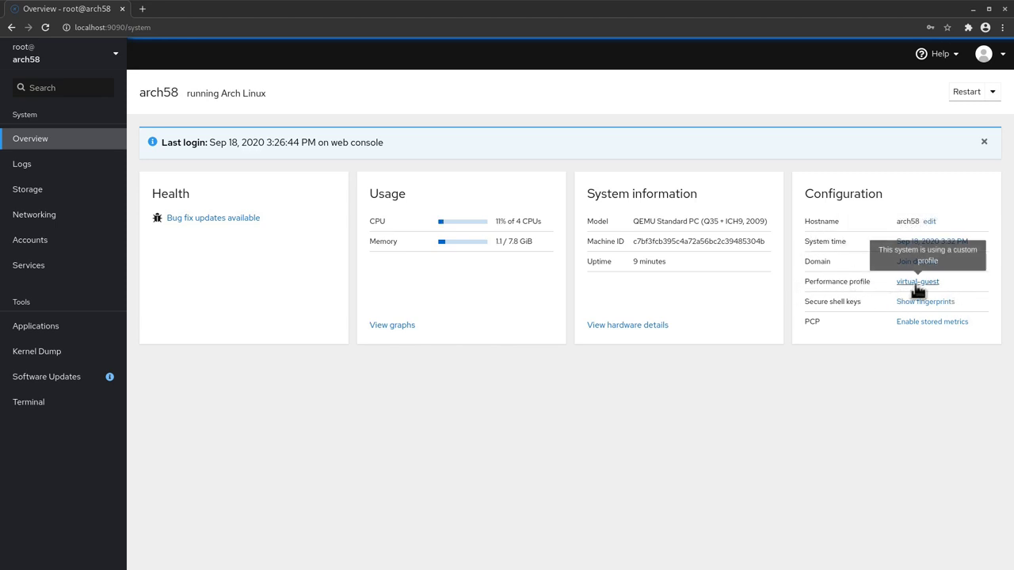
Browse the performance profile chooser and cancel, keeping the virtual-guest profile.
click(917, 284)
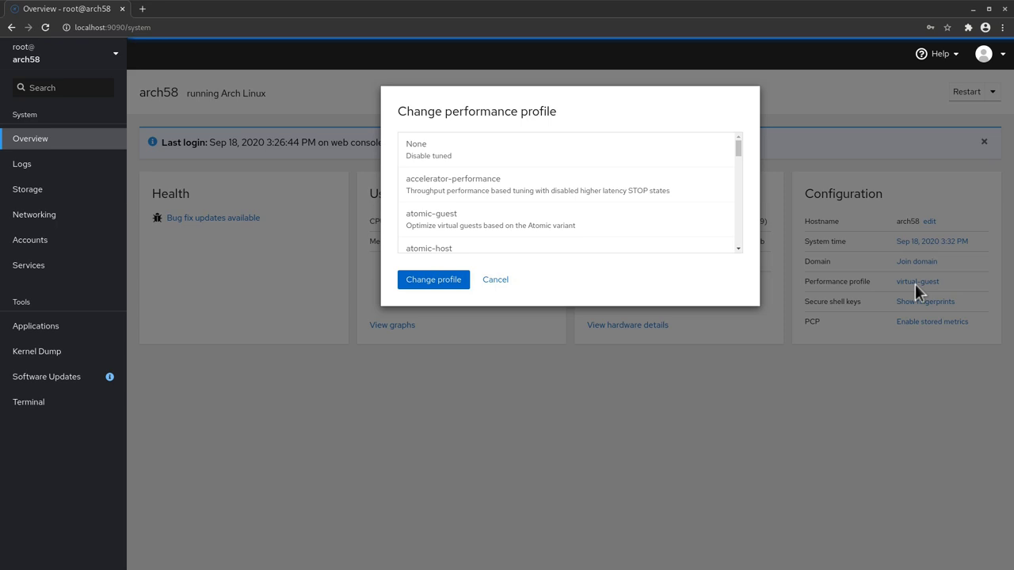
scroll(569, 205, down, 8)
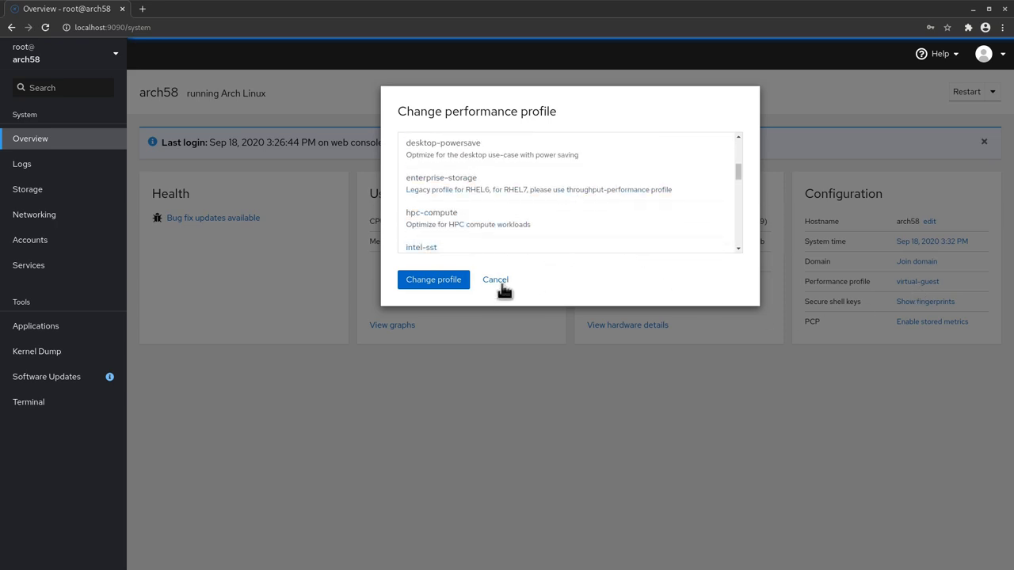
click(497, 284)
click(851, 314)
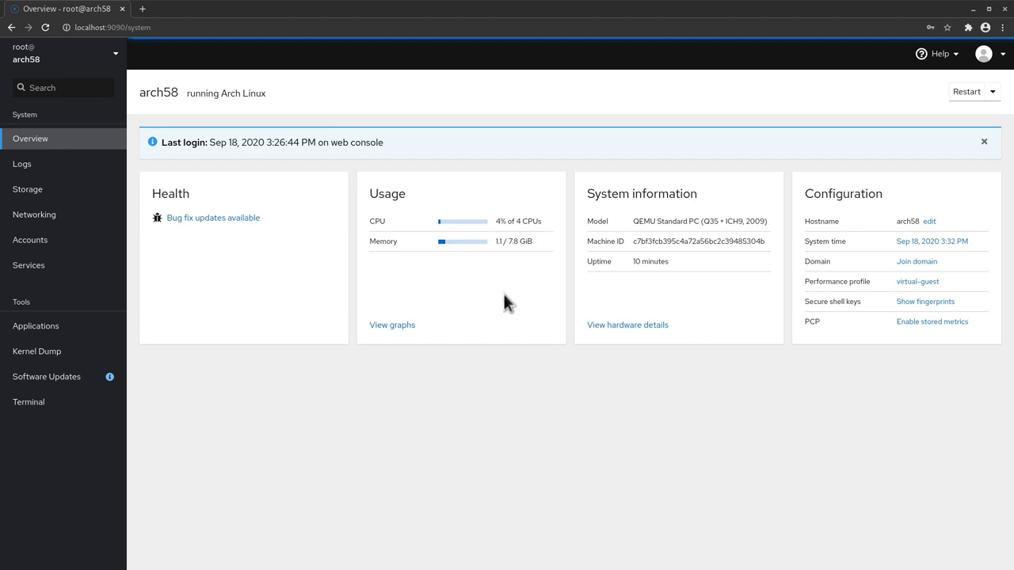
Open the available bug fix updates and expand, then collapse, the dconf update details.
click(222, 219)
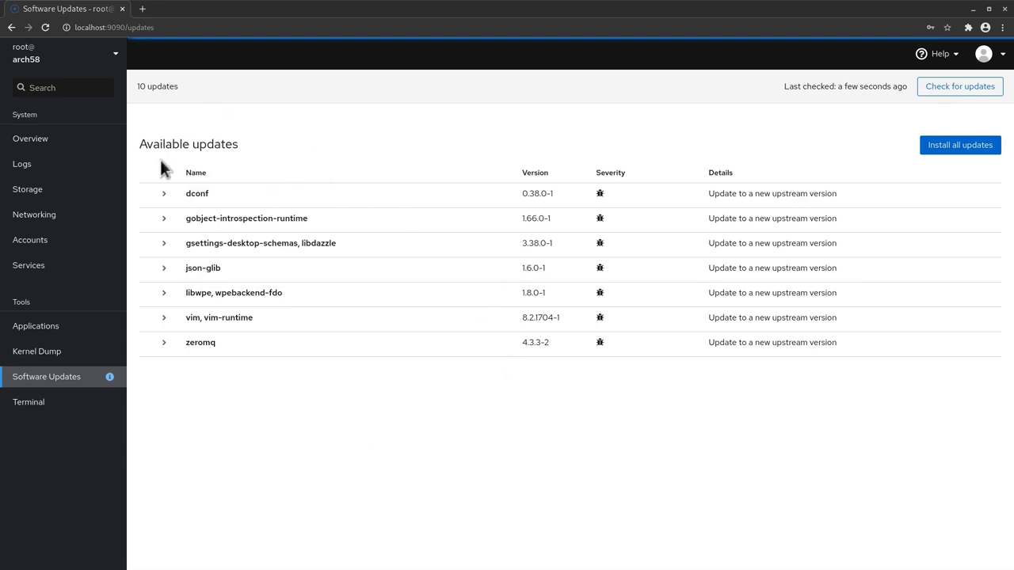
click(165, 198)
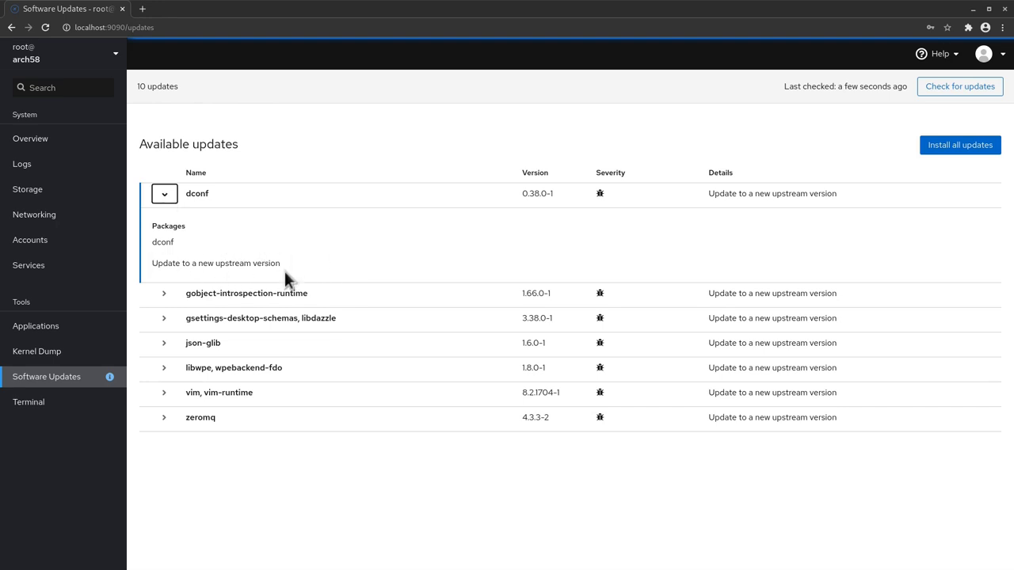
click(164, 195)
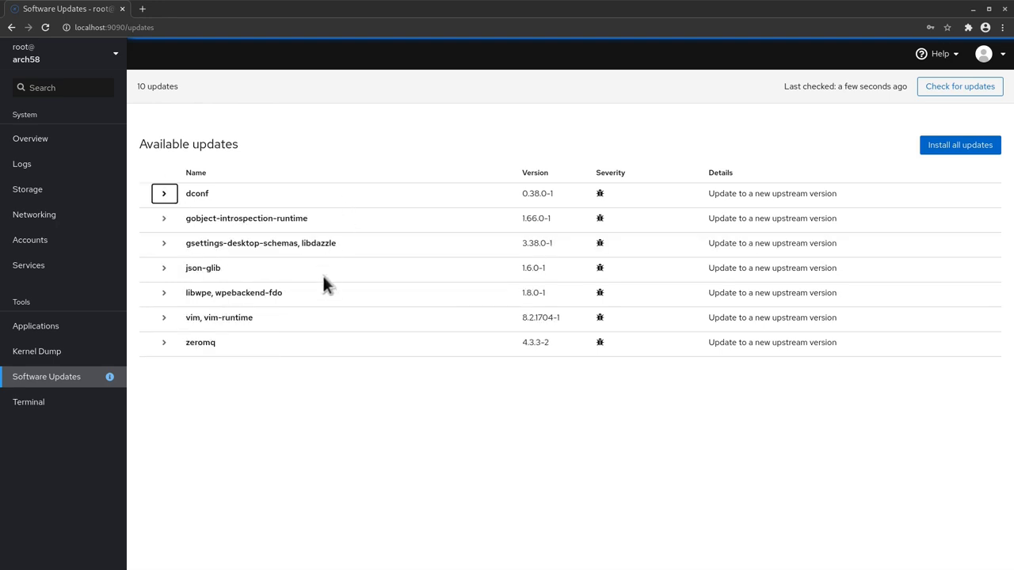
click(469, 121)
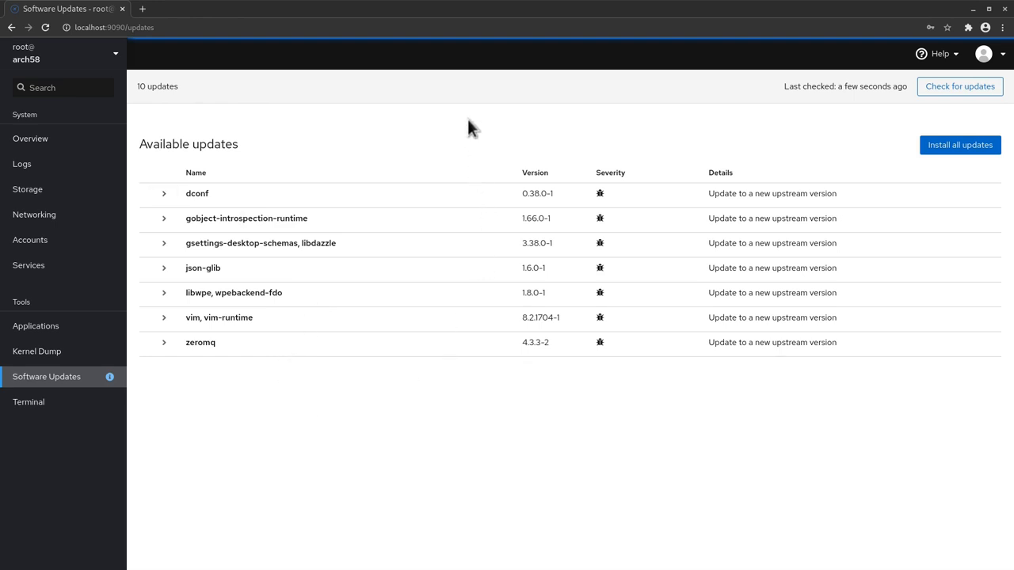
Type sudo pacman -Syu in a shell, then return to the updates list.
click(29, 411)
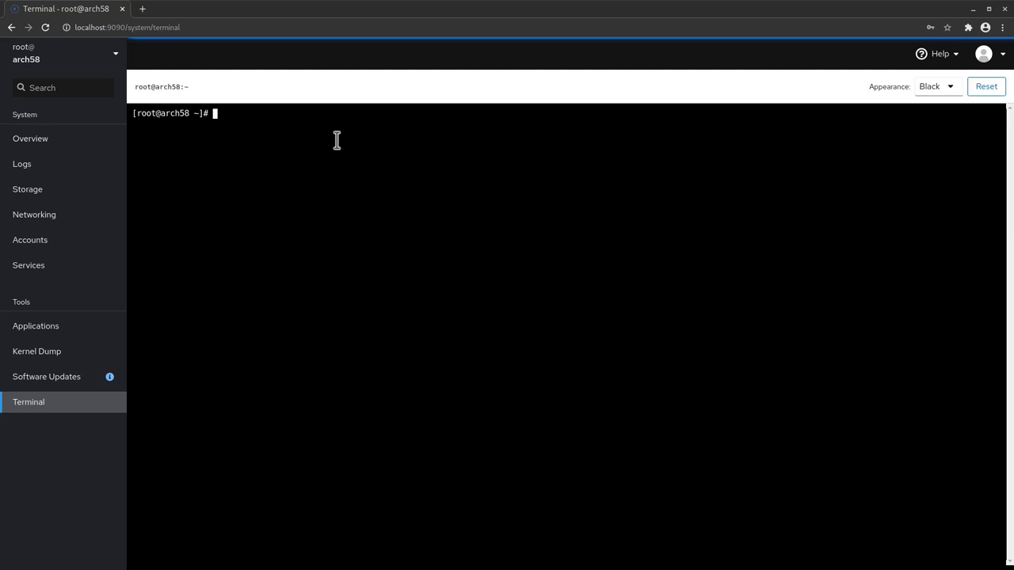
text(sudo pacman -Syu)
click(29, 380)
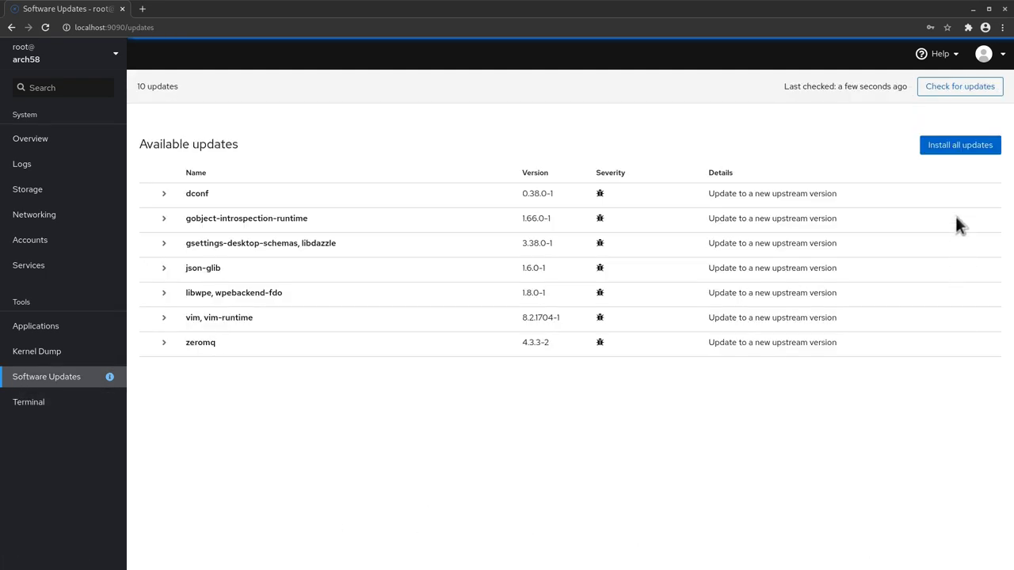
Install all ten updates, review the updated packages, and ignore the restart recommendation.
click(960, 145)
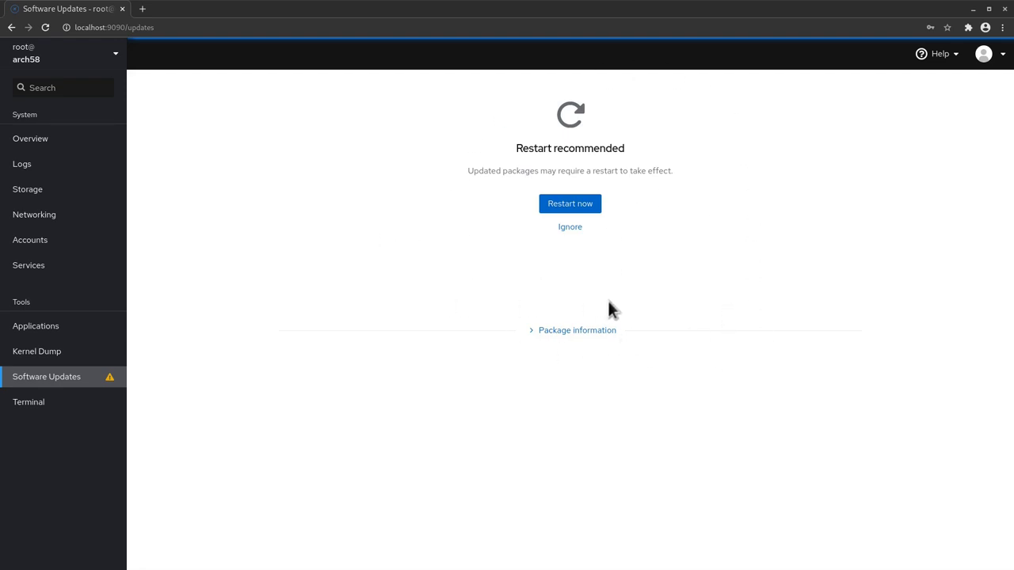
click(529, 332)
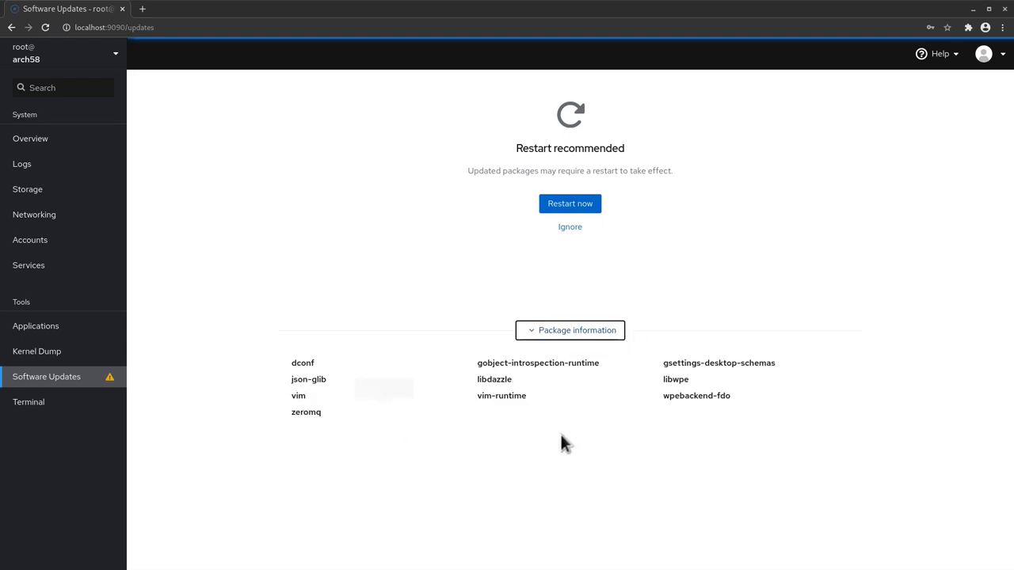
click(573, 229)
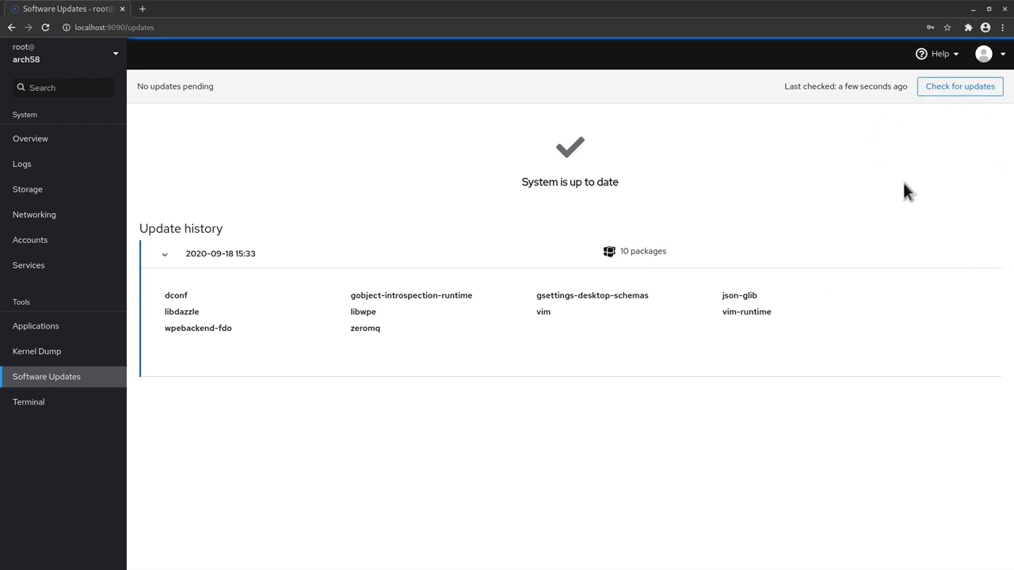
Open the error-level logs, inspect the gkr-pam entry's details, then browse the log list.
click(19, 163)
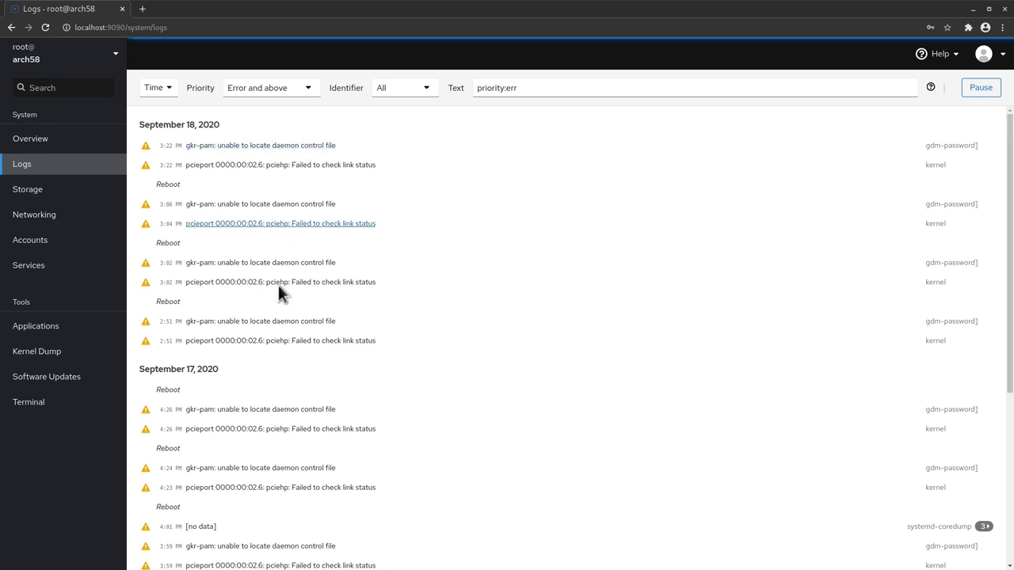
click(257, 148)
scroll(292, 249, down, 1)
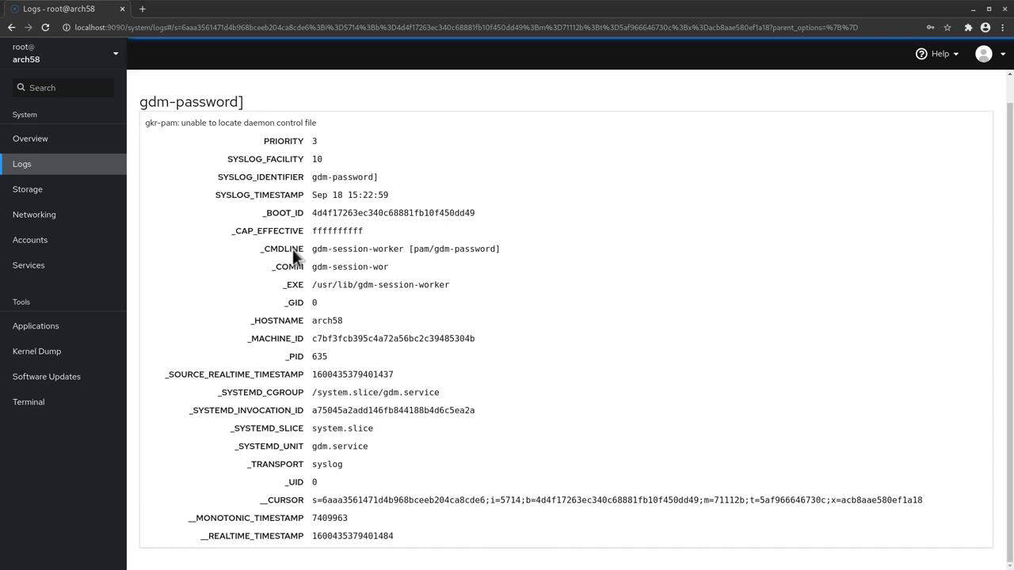
scroll(292, 248, up, 1)
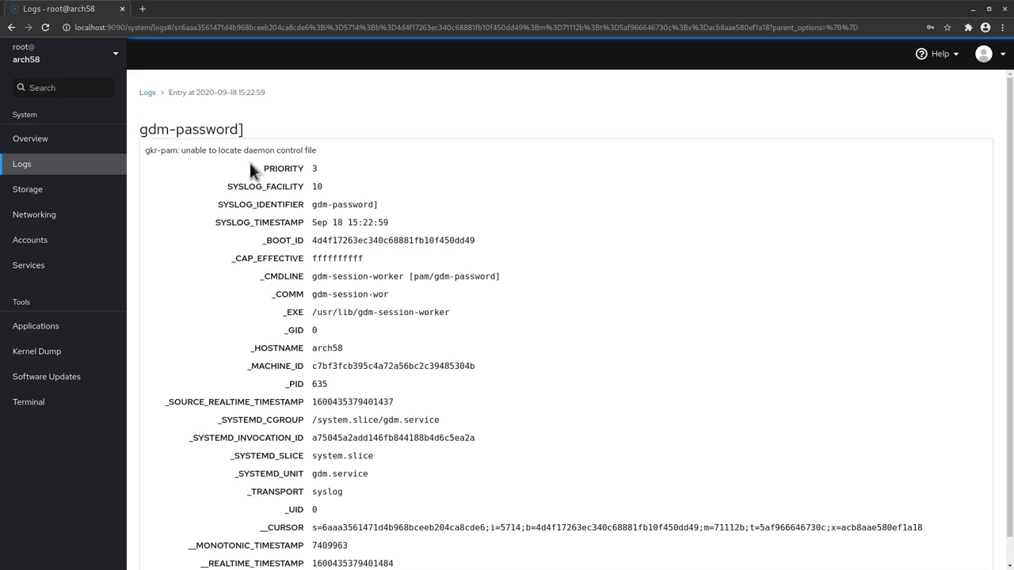
click(147, 93)
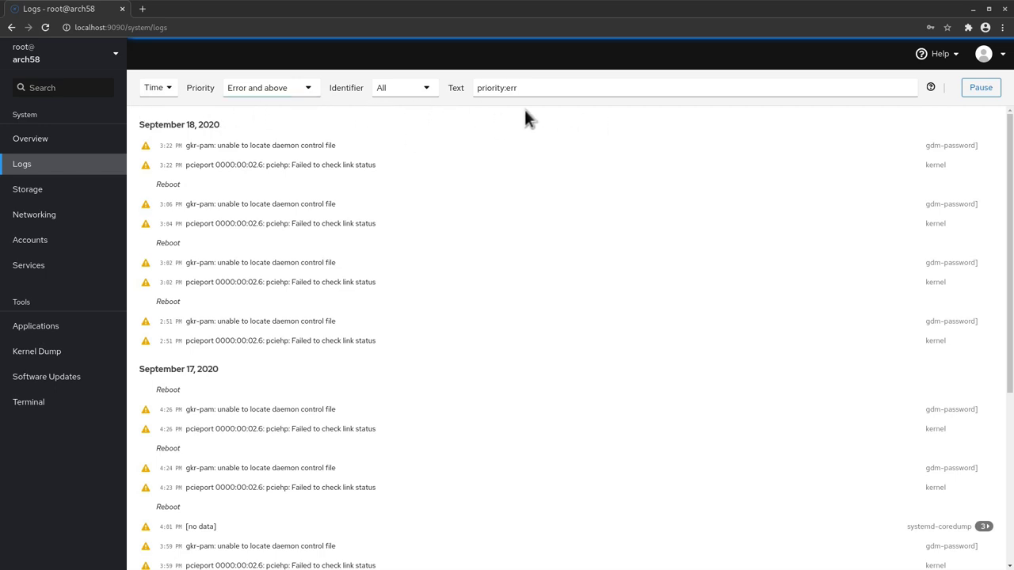
scroll(613, 237, down, 1)
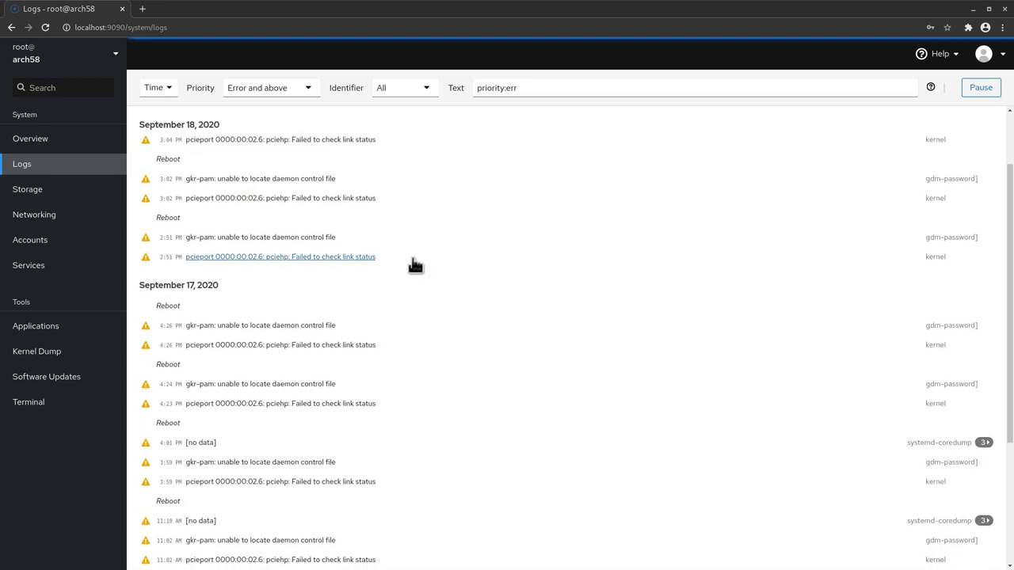
scroll(413, 264, down, 1)
scroll(413, 264, down, 1)
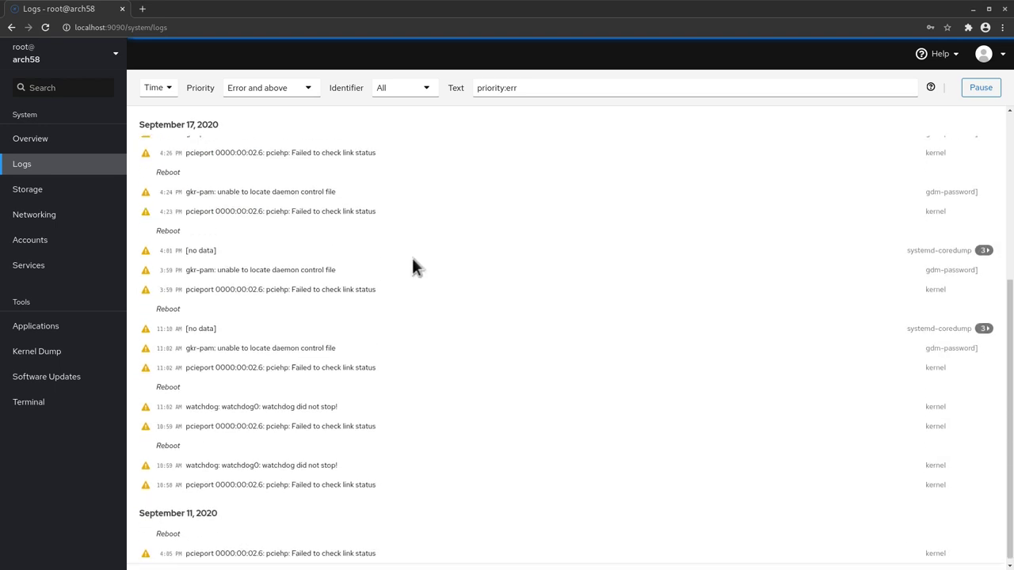
scroll(413, 264, up, 3)
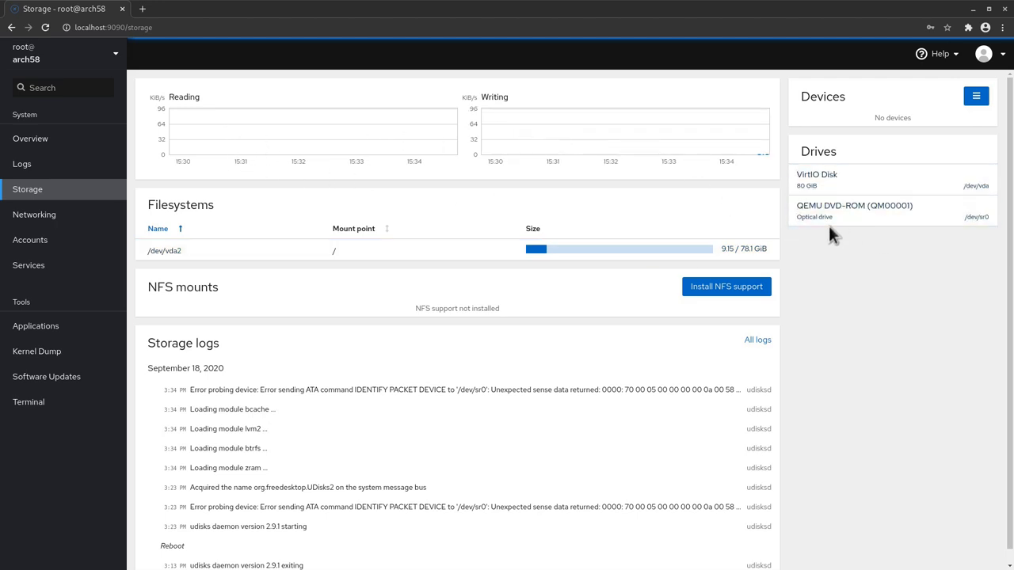
Open the VirtIO Disk and show /dev/vda2's ext4 filesystem tab with its / mount point.
click(868, 188)
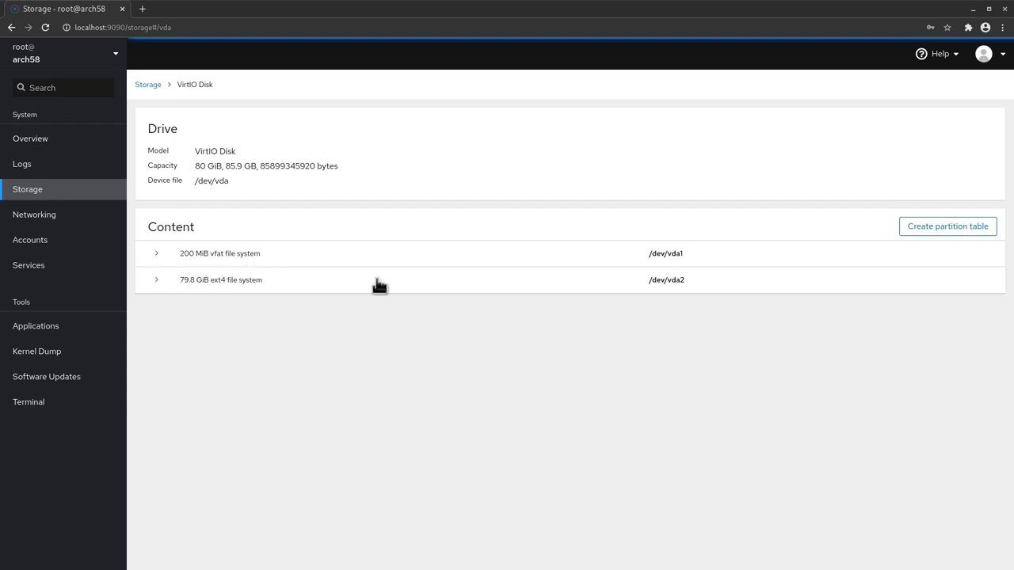
click(156, 281)
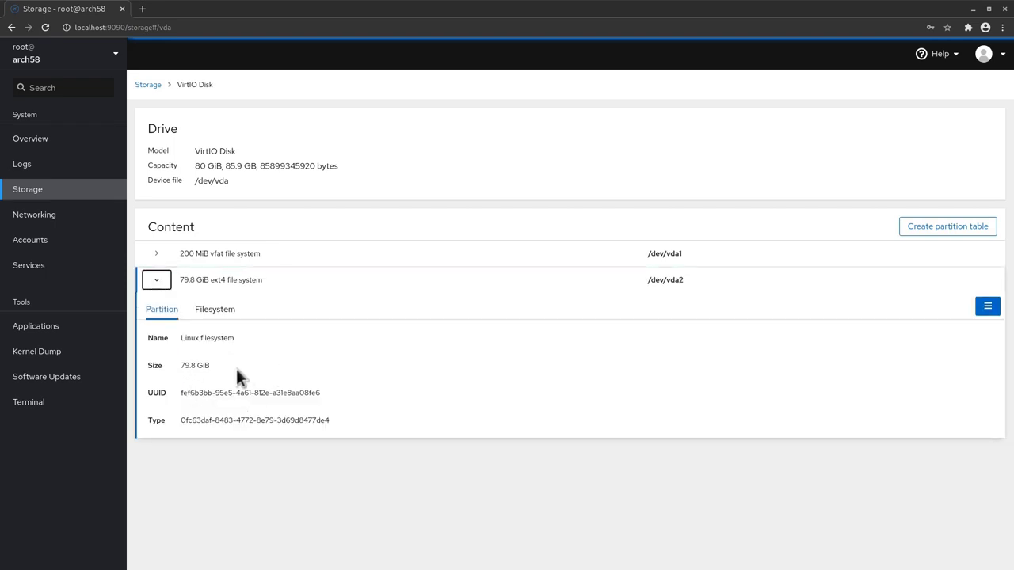
click(215, 310)
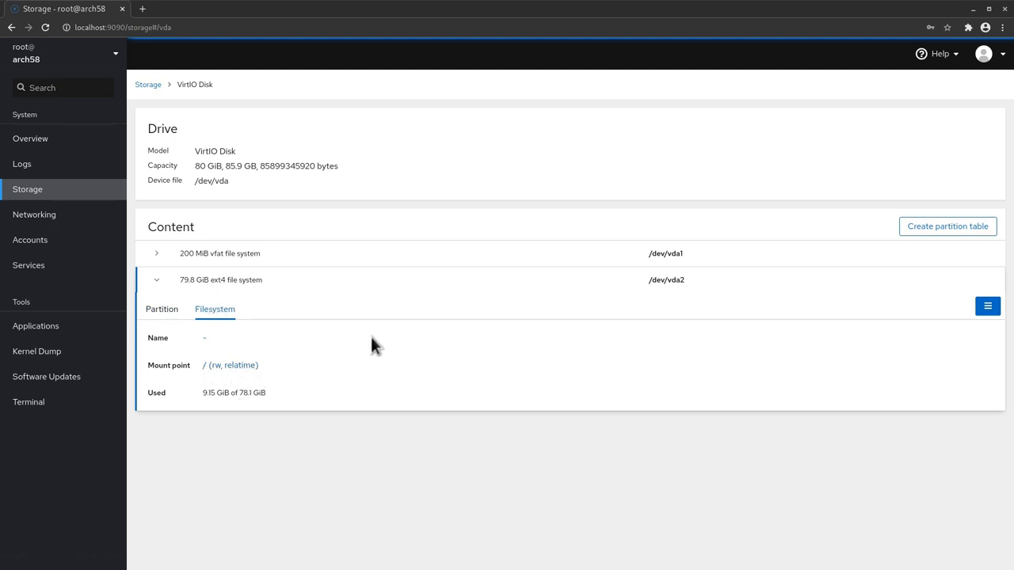
Go to the Networking page listing enp1s0 at 192.168.122.190/24 and NetworkManager logs.
click(37, 215)
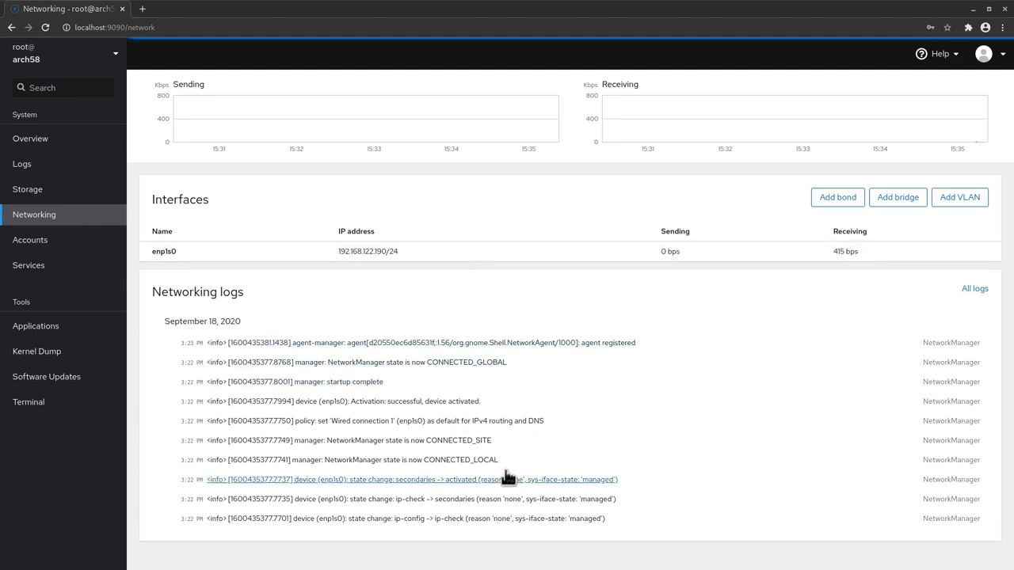
Show the Accounts page, opening and then cancelling the new-account dialog without creating a user.
click(42, 252)
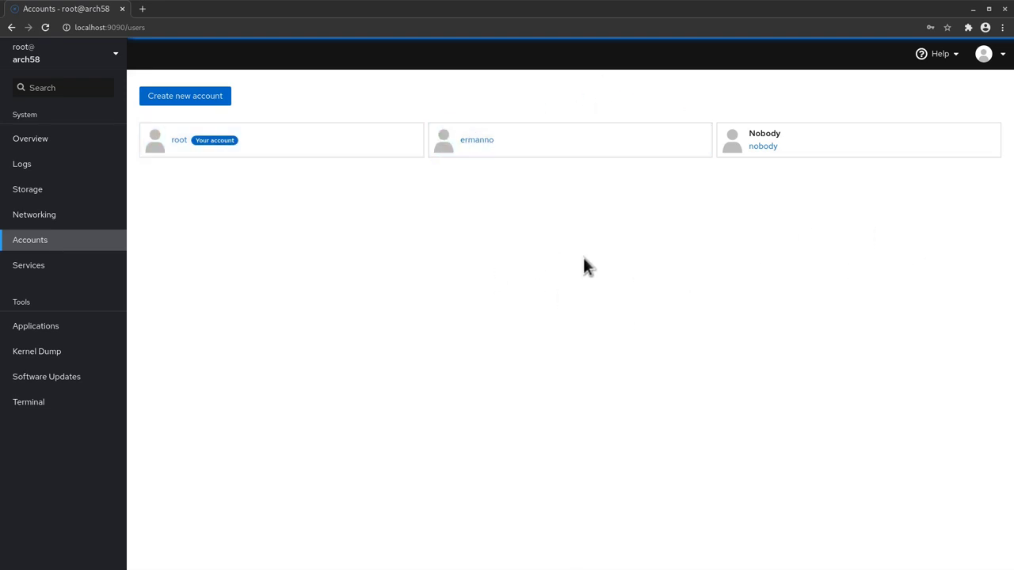
click(185, 96)
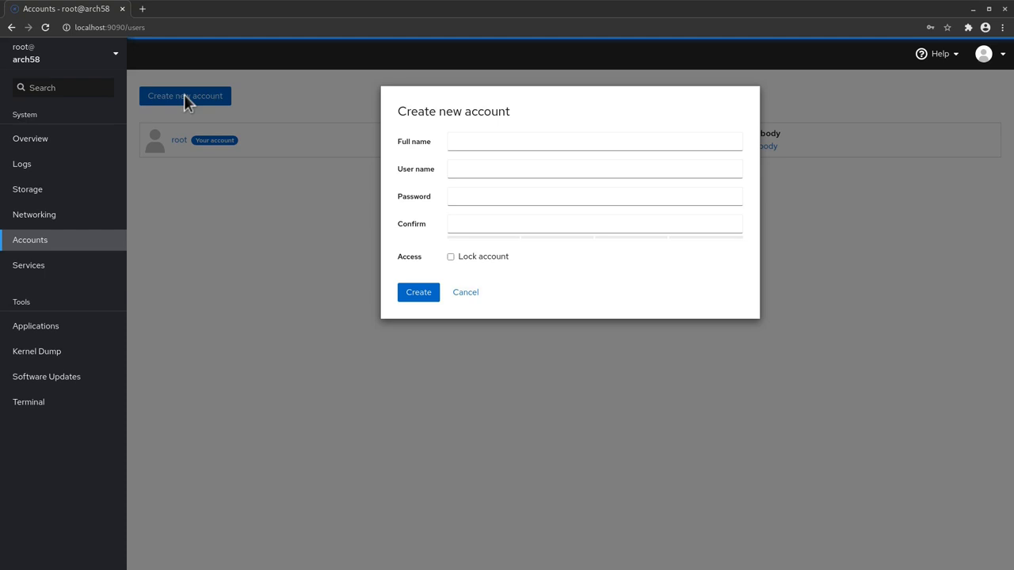
click(469, 293)
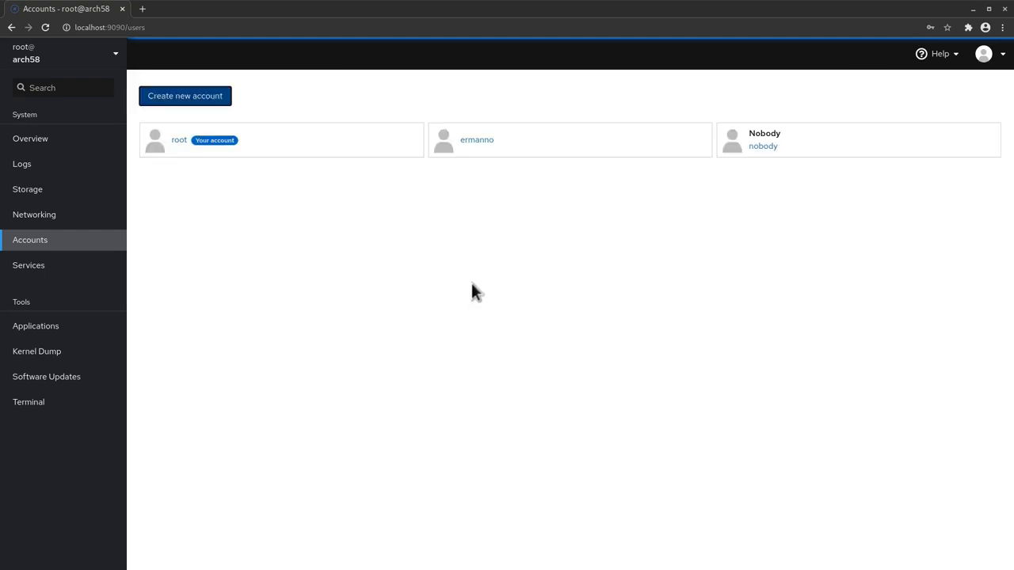
Filter the Services list by 'netw'.
click(49, 267)
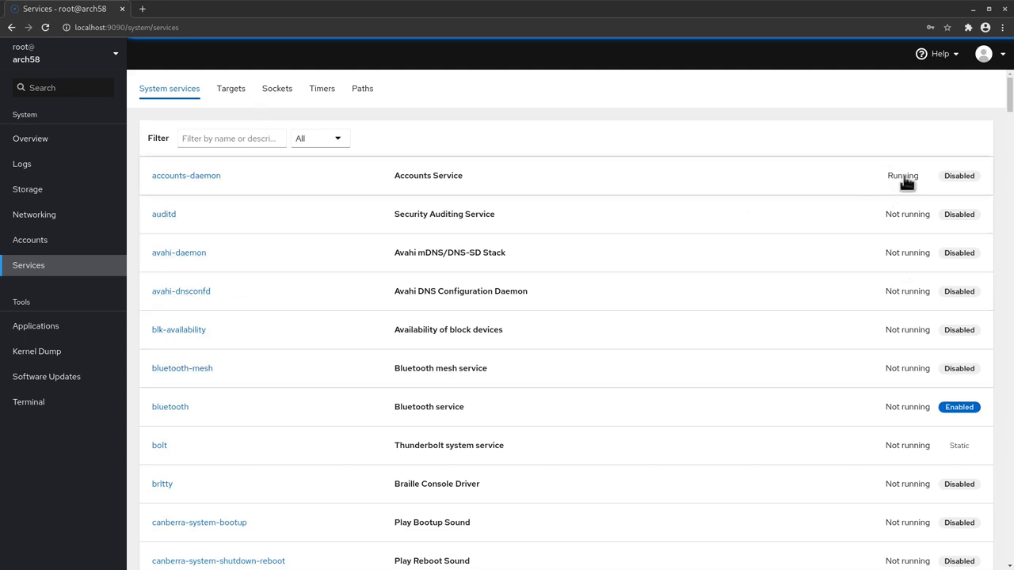
click(254, 139)
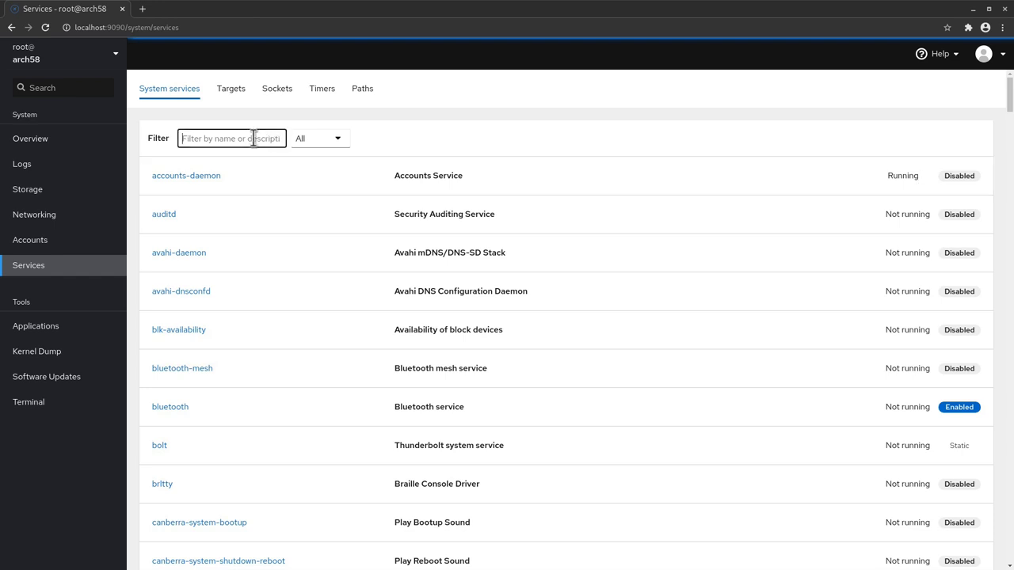
text(network)
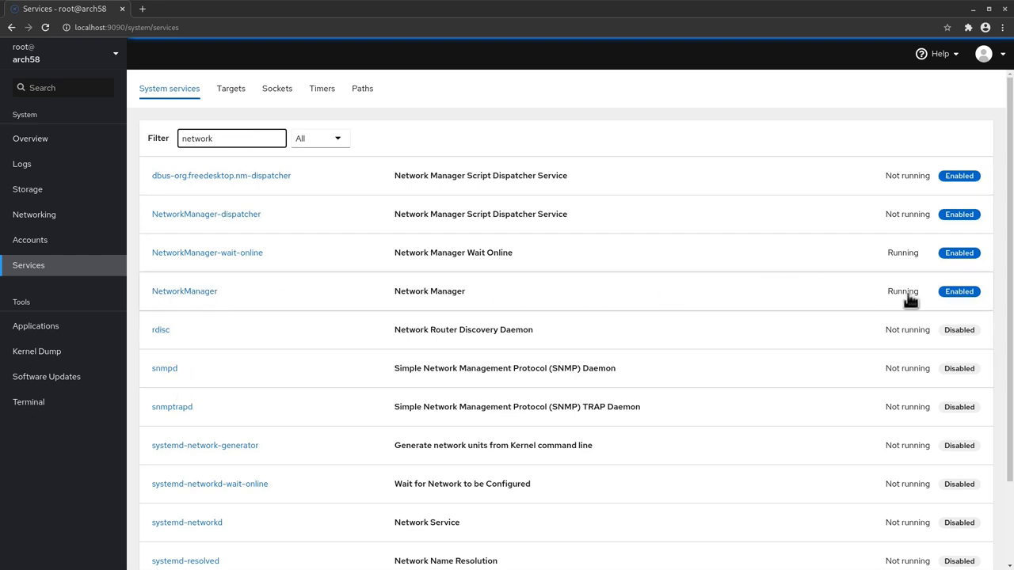
Open the NetworkManager service details and close its actions menu unused.
mouse_move(947, 295)
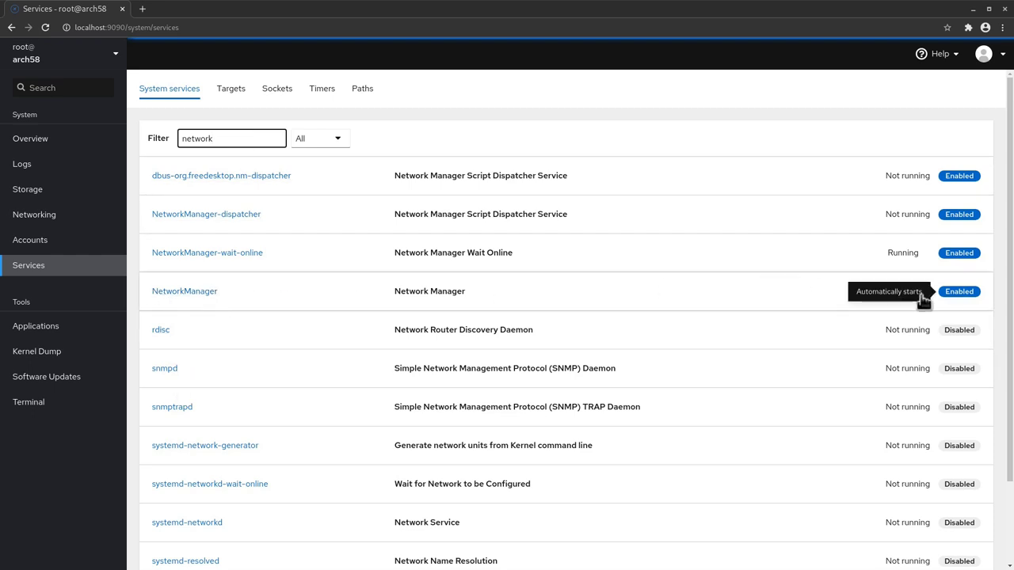
click(181, 293)
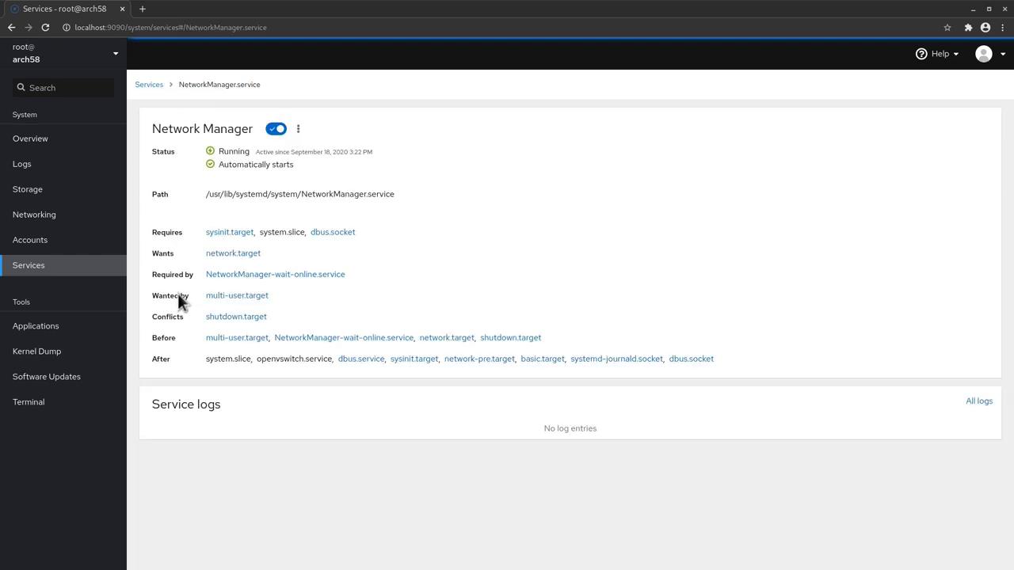
click(298, 129)
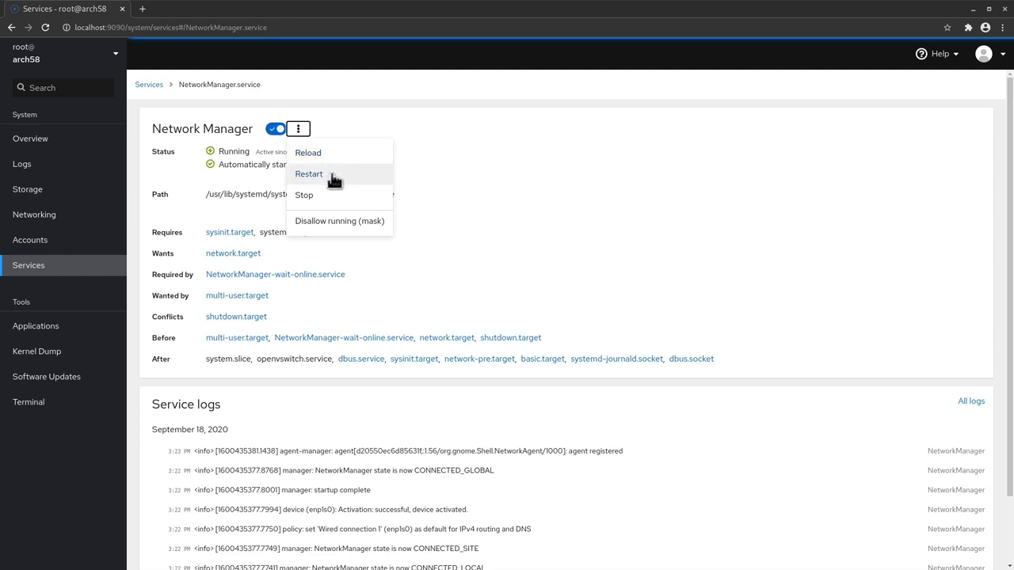
click(580, 156)
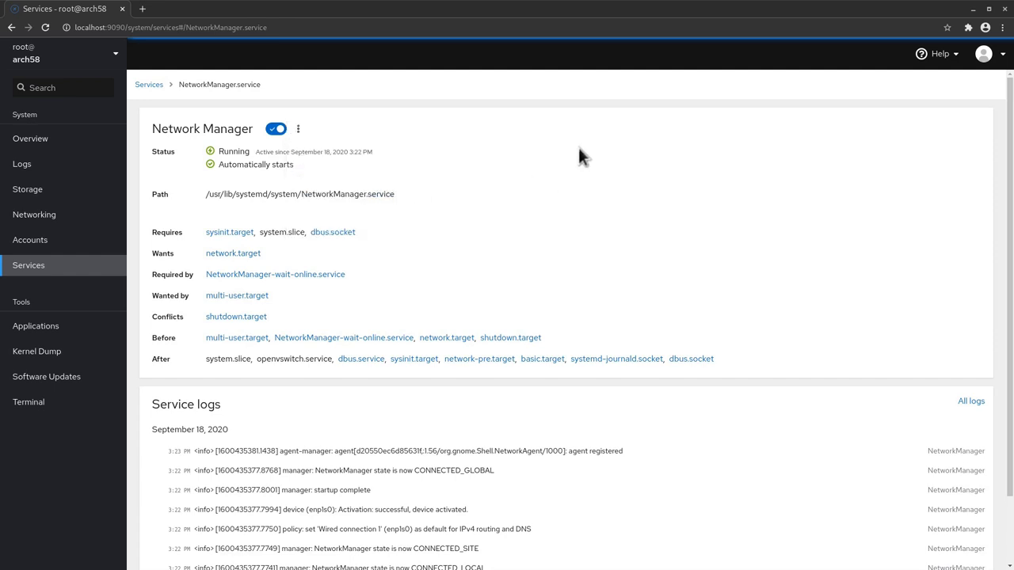
Clear the 'netw' filter, scroll through the systemd targets, and switch to the sockets list.
click(149, 84)
key(BackSpace)
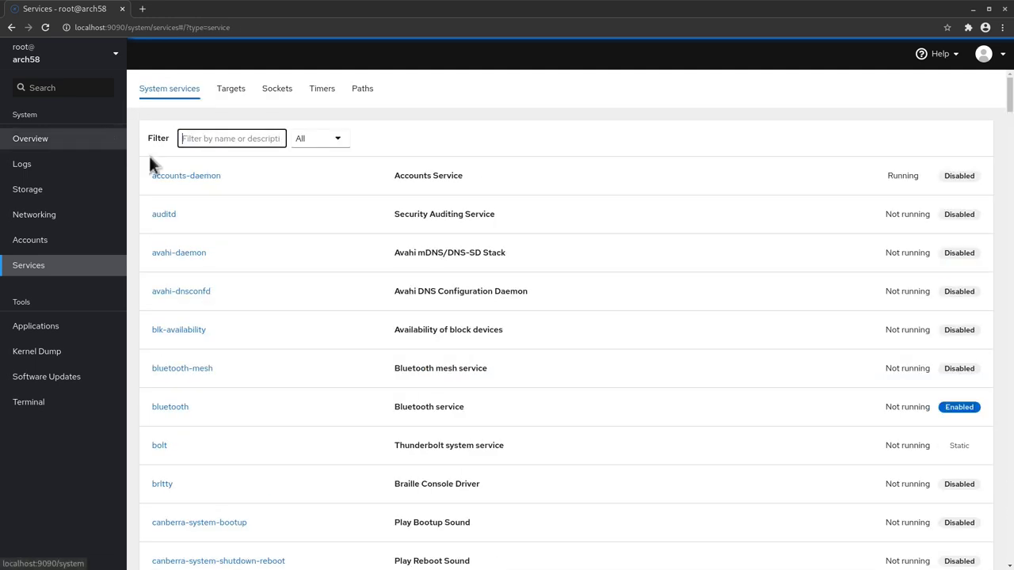
click(237, 97)
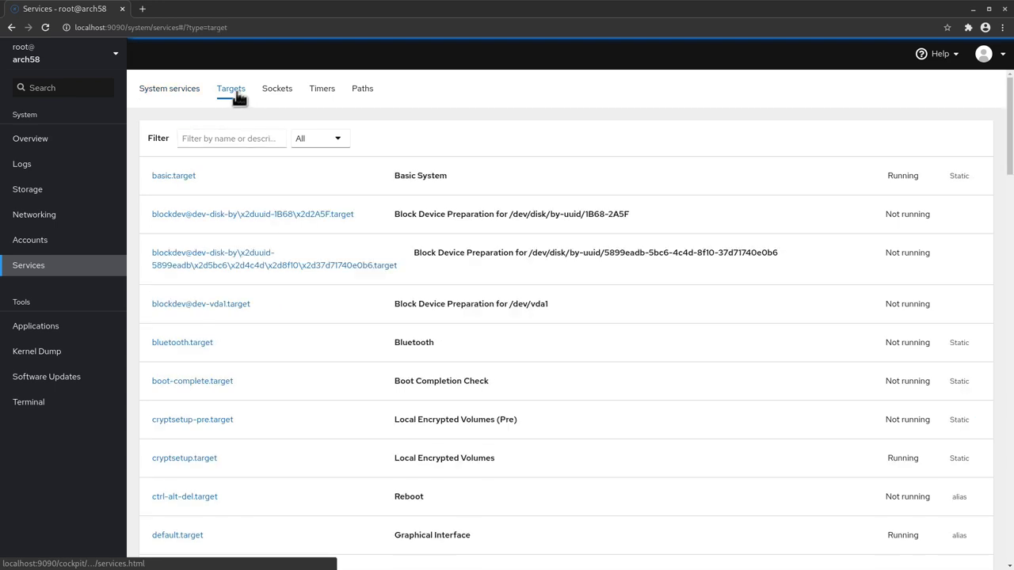
scroll(265, 378, down, 5)
scroll(266, 377, down, 5)
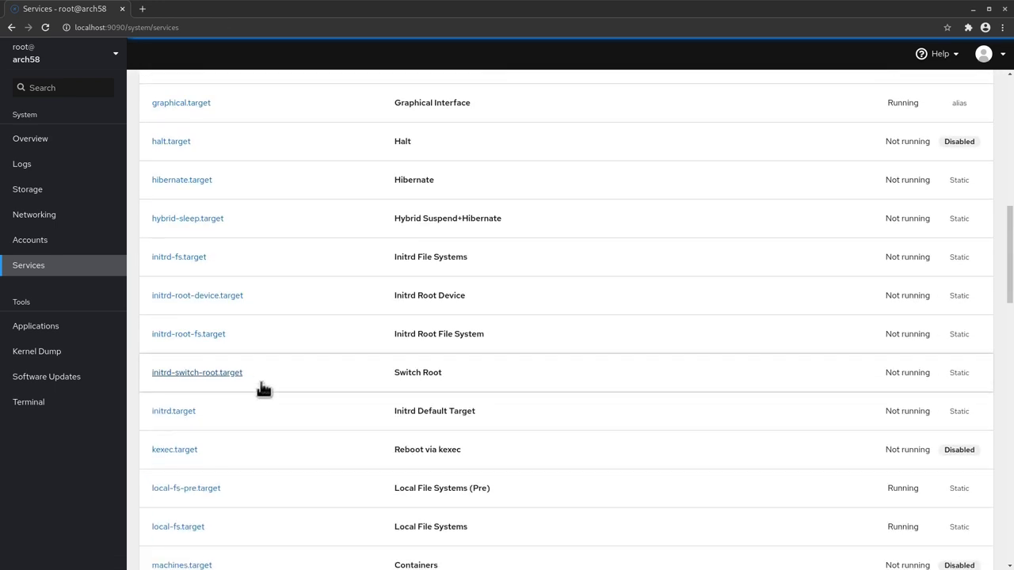
scroll(264, 388, down, 5)
scroll(264, 388, down, 2)
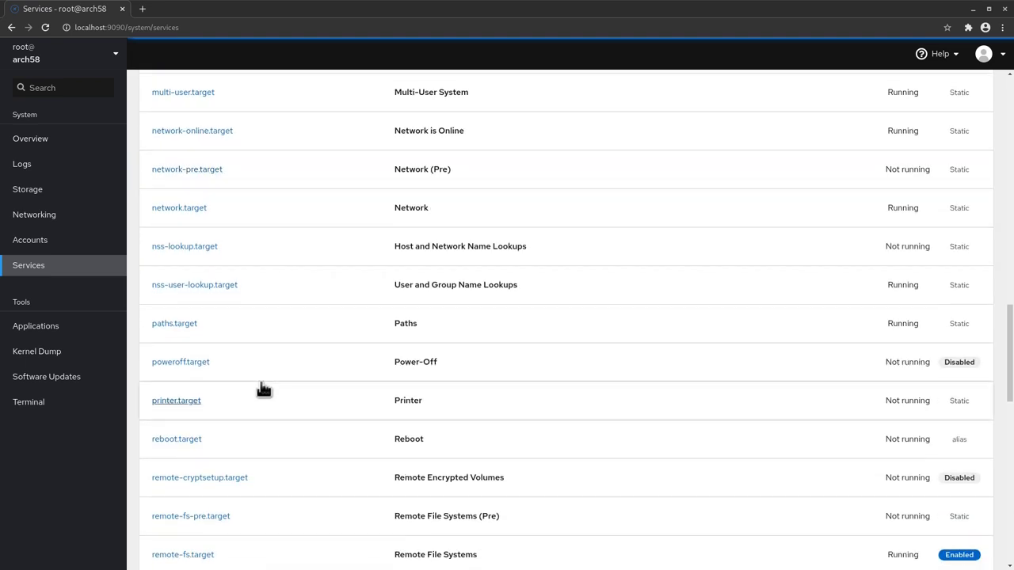
scroll(261, 385, up, 15)
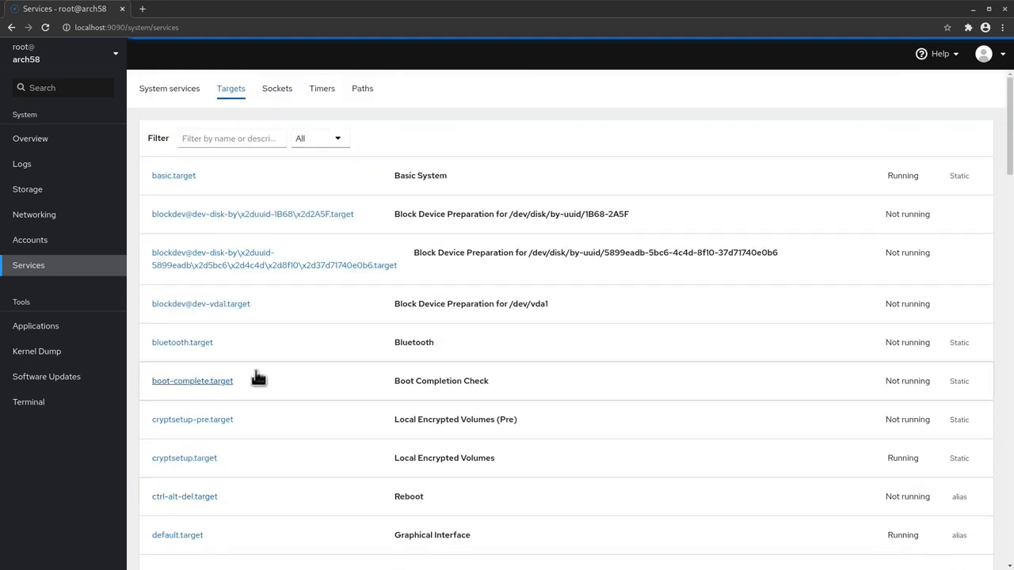
click(277, 92)
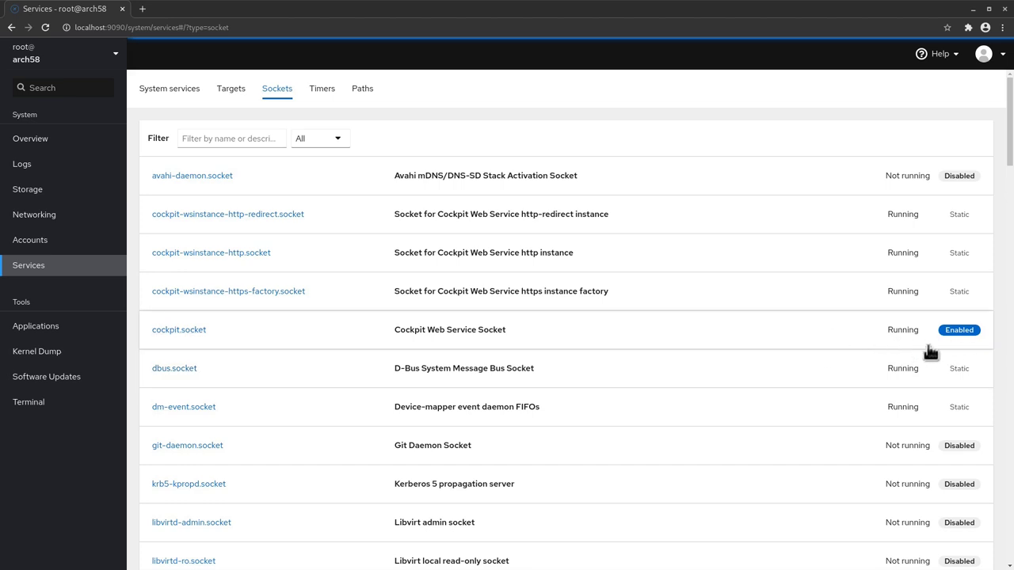
Show the timers list and inspect the fstrim.timer details.
click(324, 92)
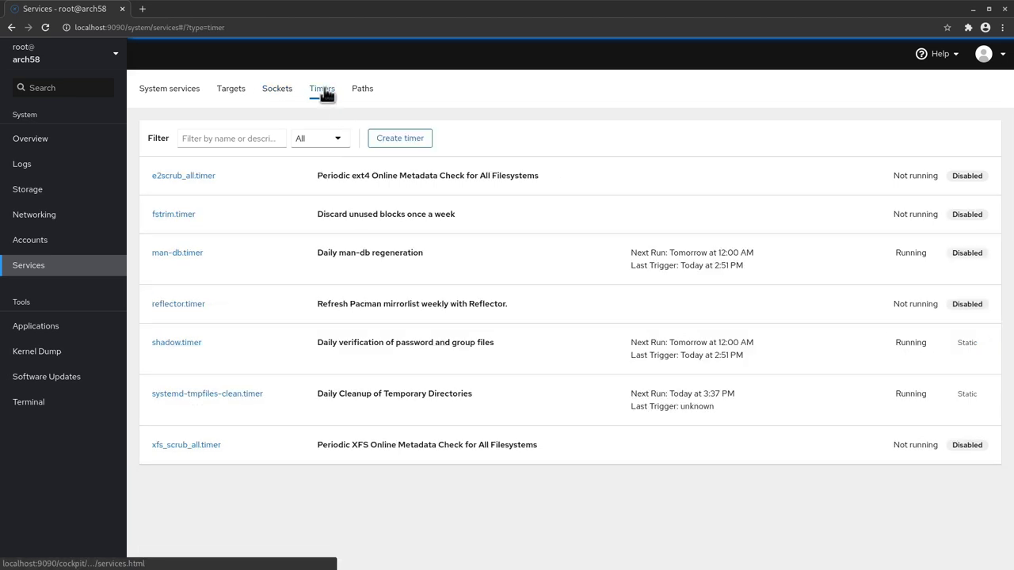
click(172, 215)
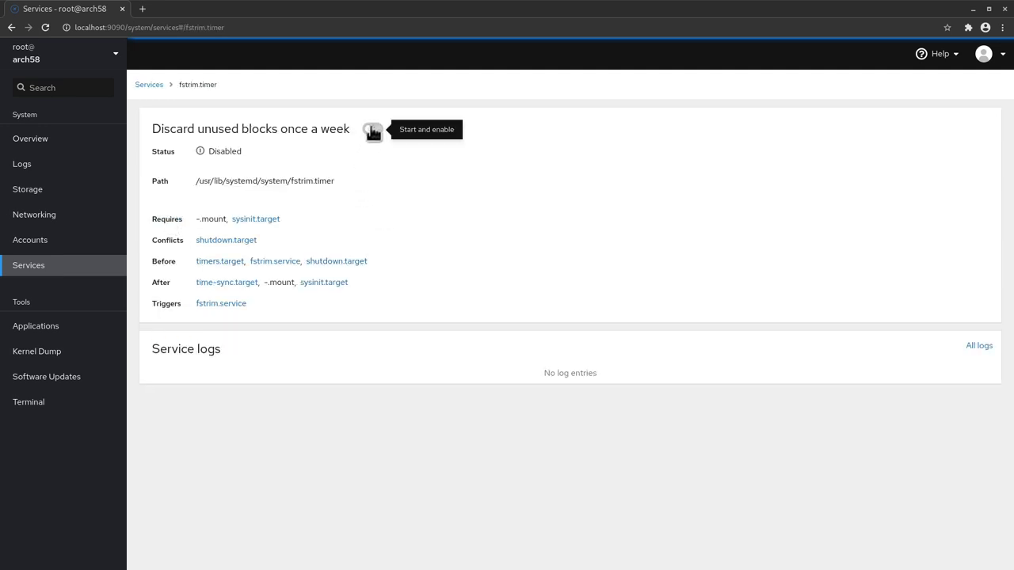
click(147, 85)
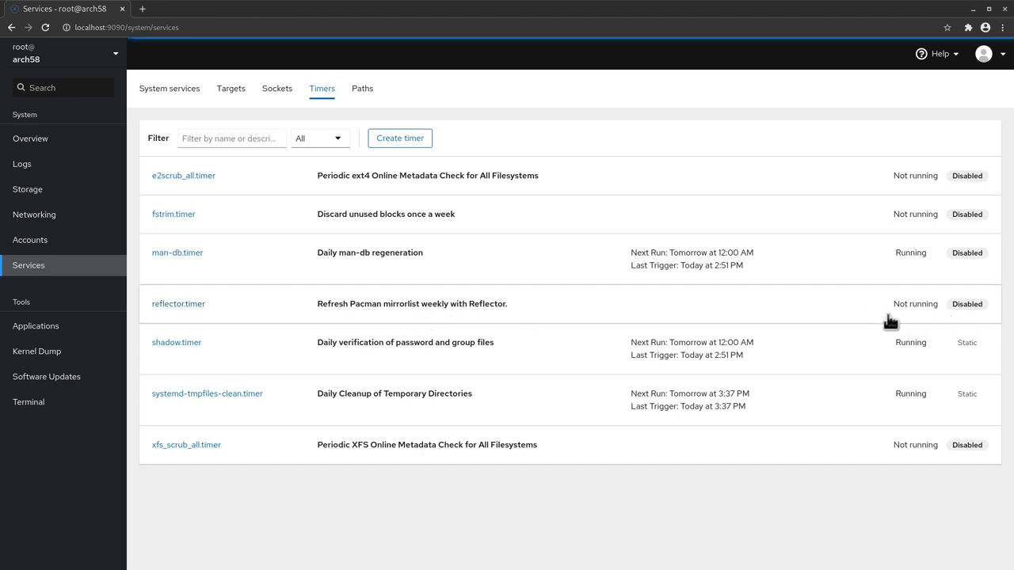
Switch reflector.timer on so it is Running and Enabled in the timers list.
click(173, 306)
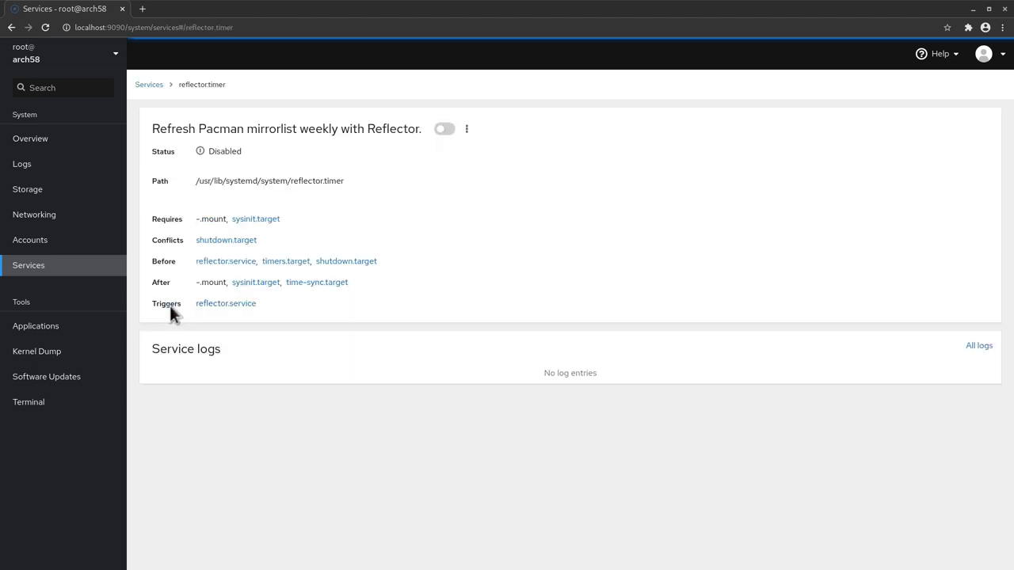
click(444, 129)
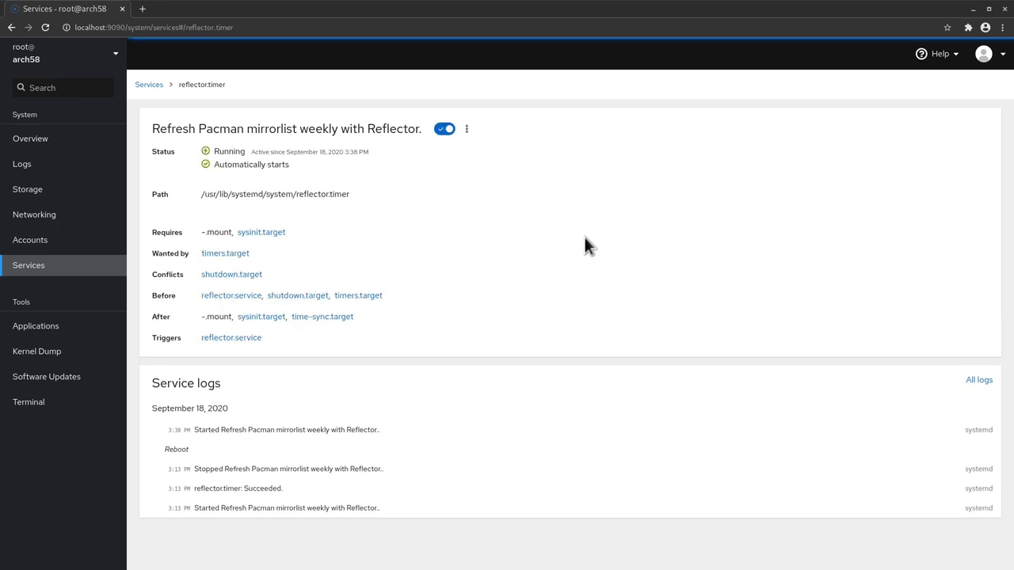
click(150, 85)
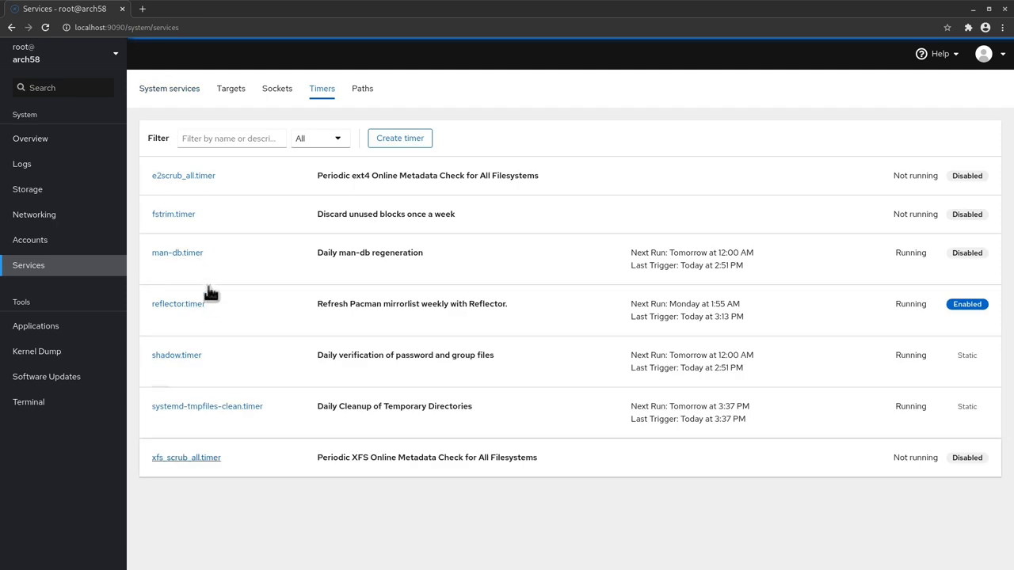
Visit Paths, Applications, Kernel Dump and Software Updates, ending on the Terminal page.
click(362, 89)
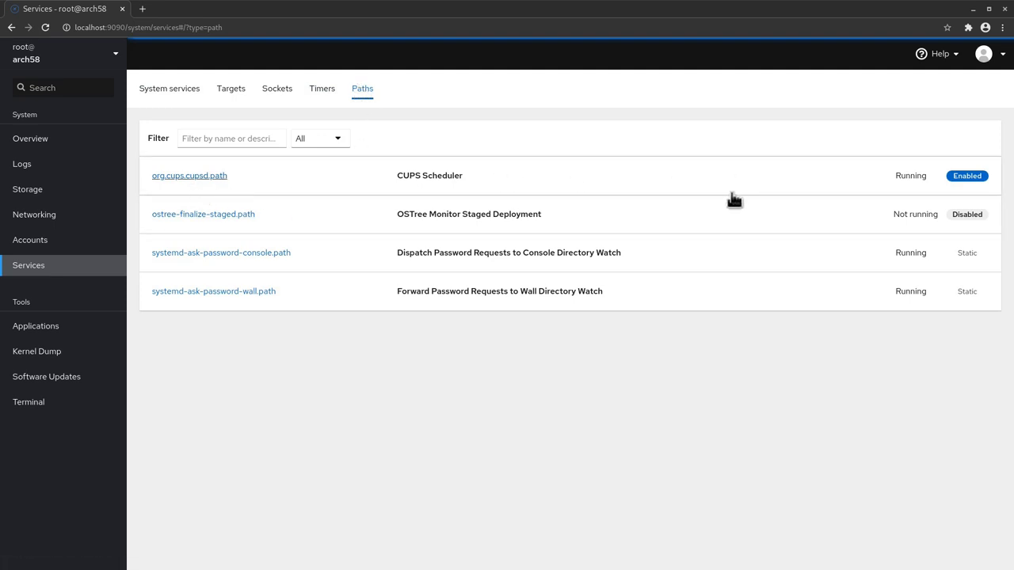
click(31, 323)
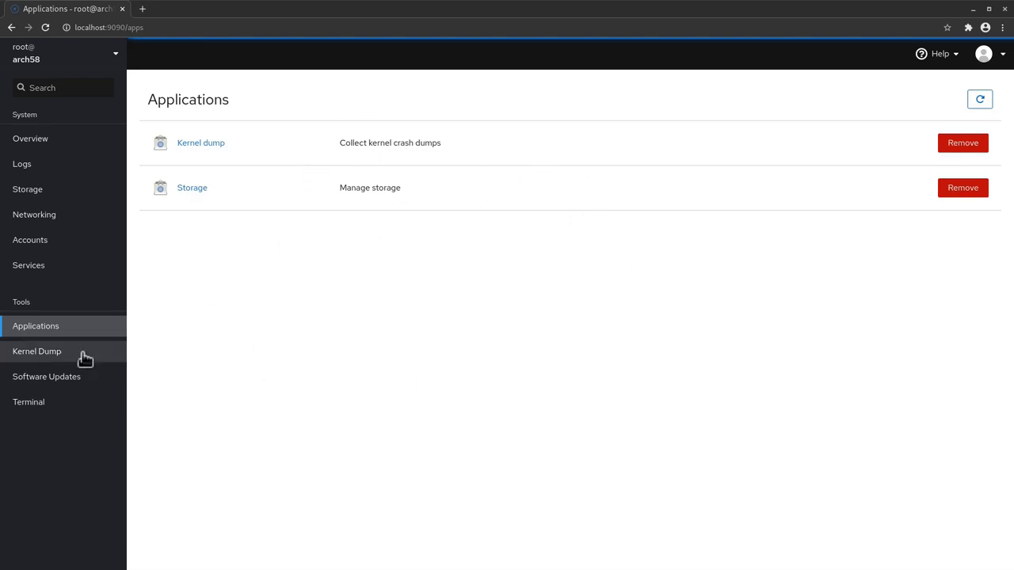
click(44, 357)
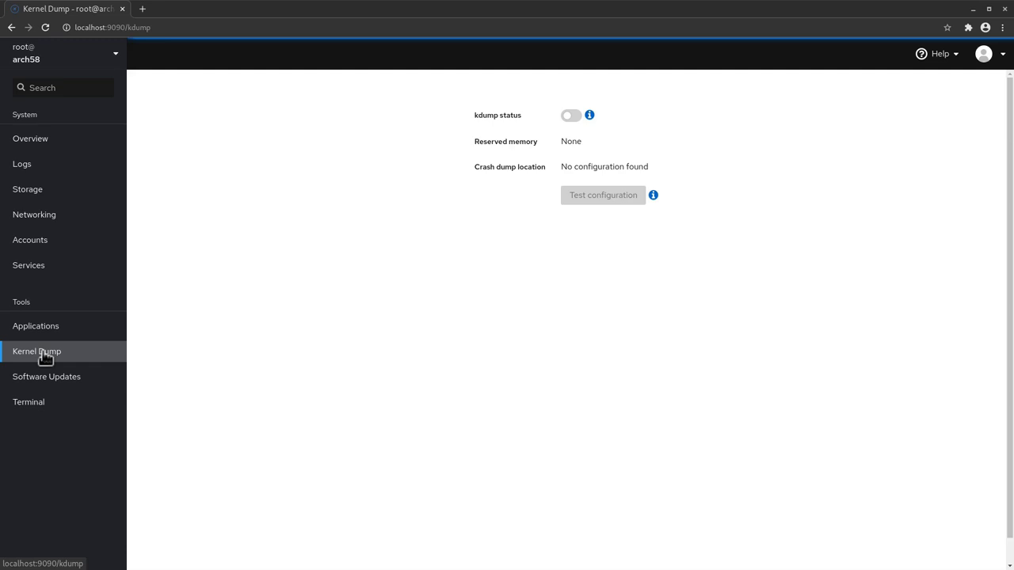
click(65, 379)
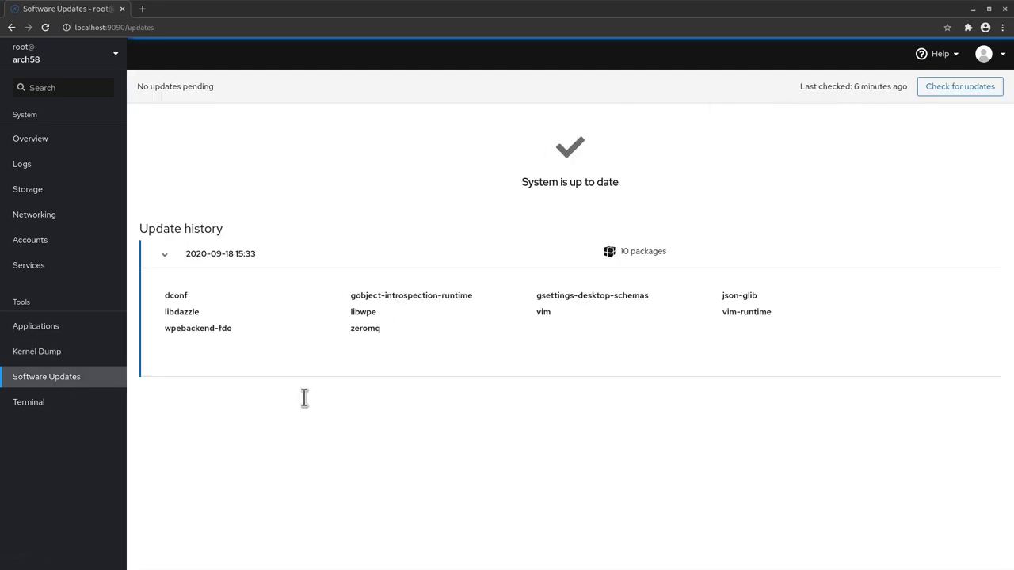
click(33, 404)
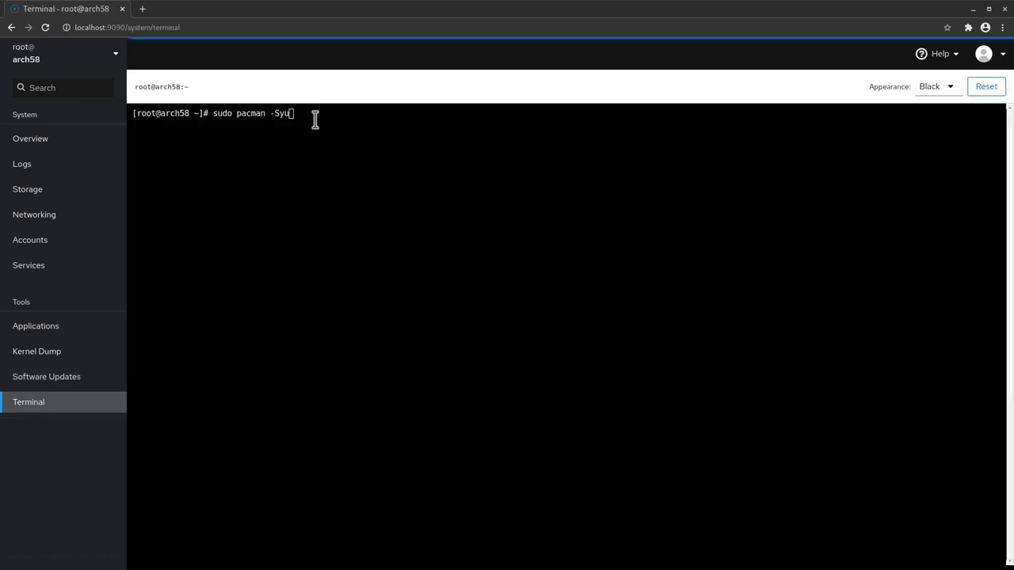